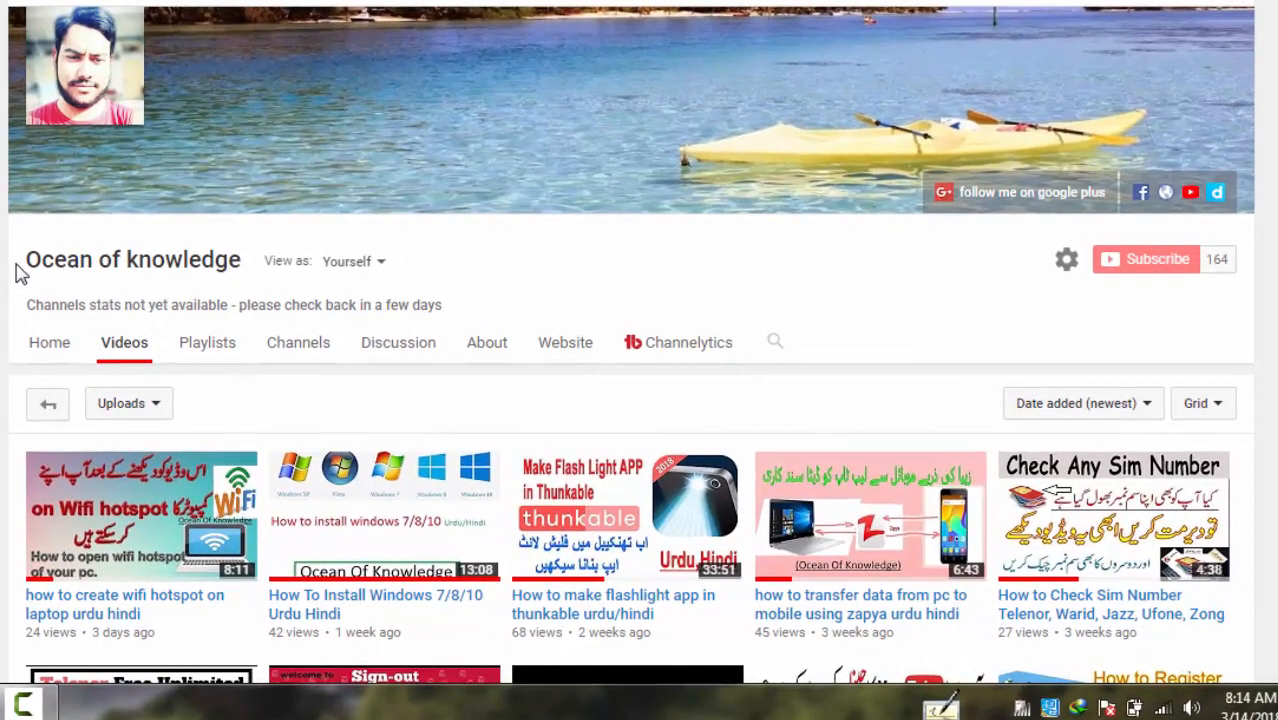
Step: Look through the uploaded videos on the Ocean of knowledge YouTube channel page
drag(16, 270, 280, 268)
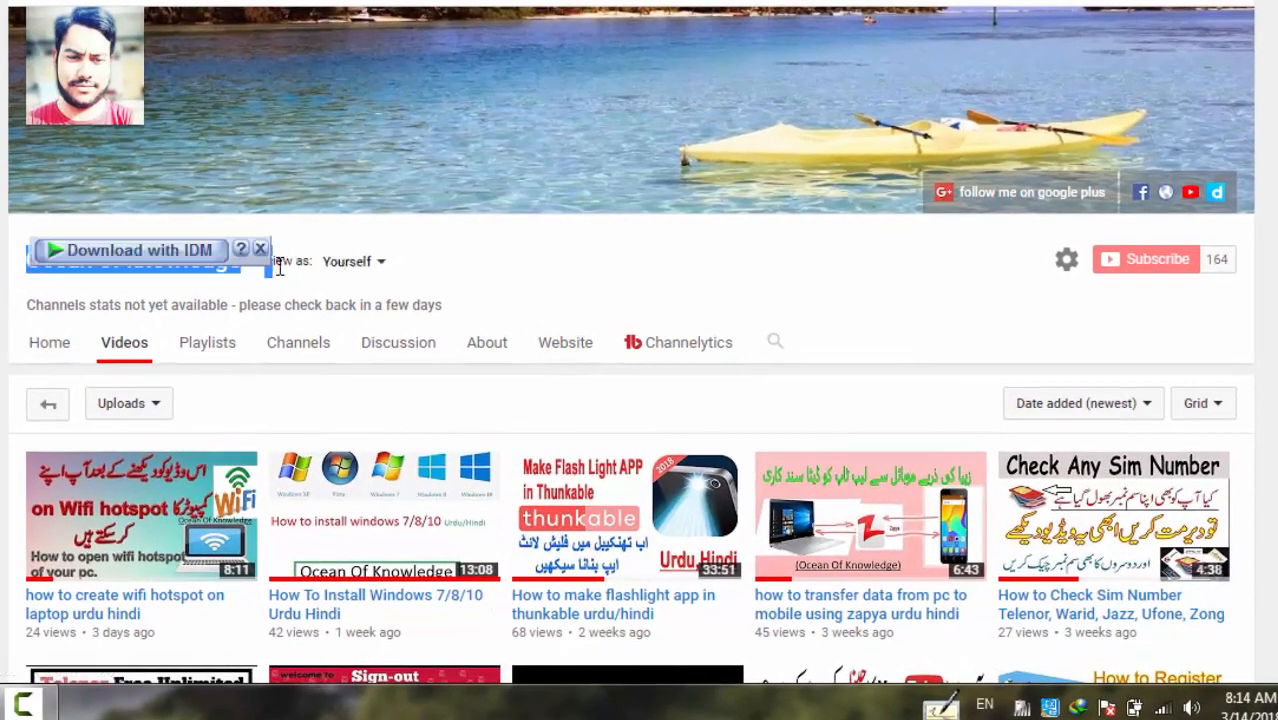
click(988, 279)
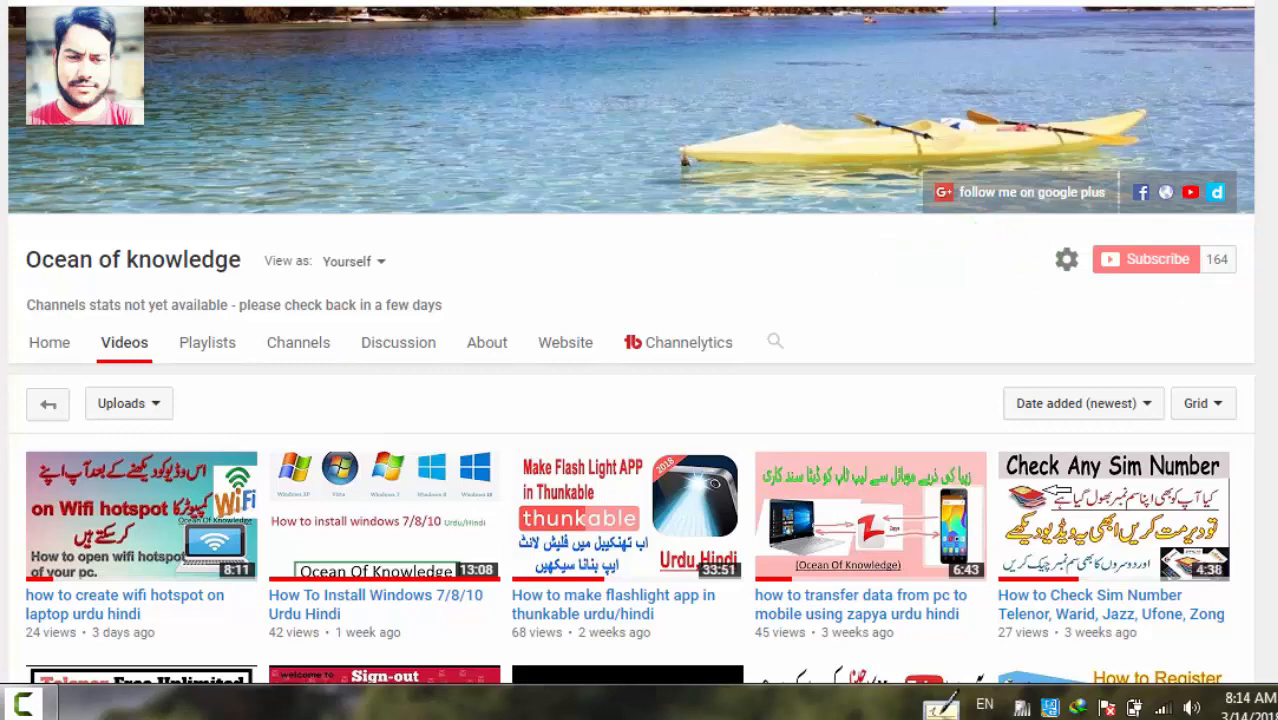
scroll(631, 345, down, 1)
scroll(631, 345, up, 1)
scroll(631, 345, down, 3)
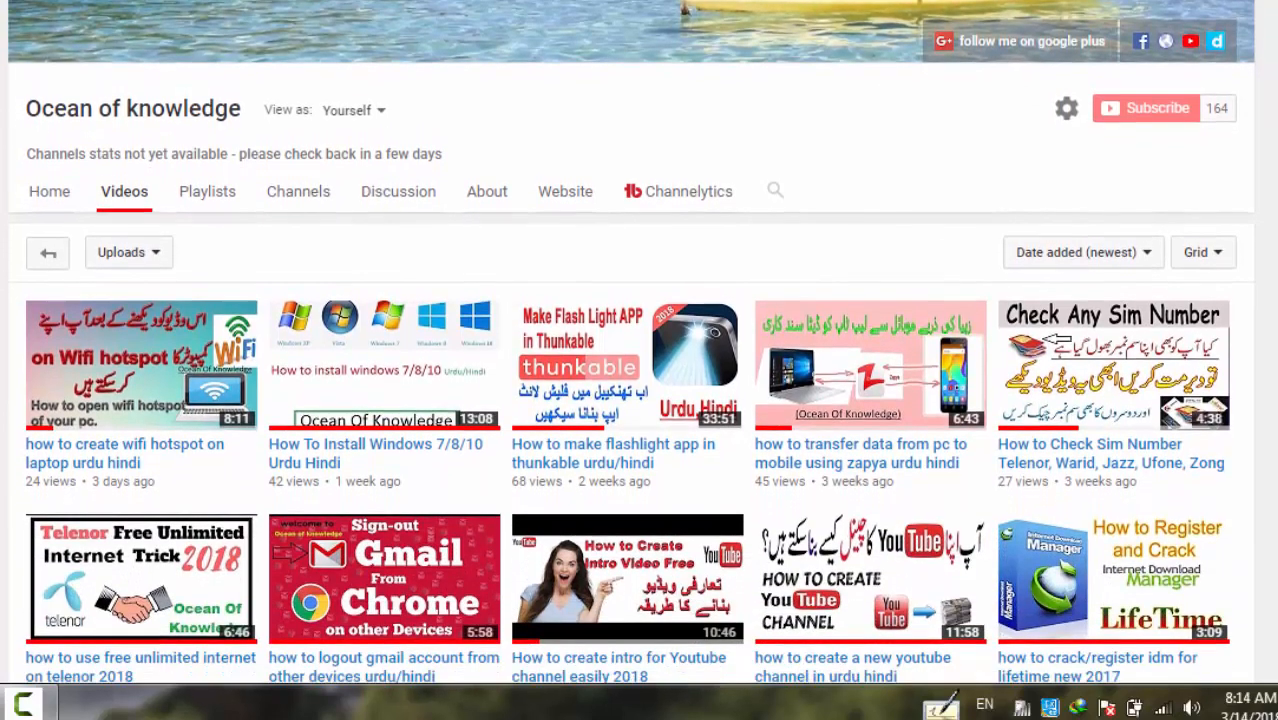
scroll(631, 345, down, 2)
scroll(631, 345, up, 1)
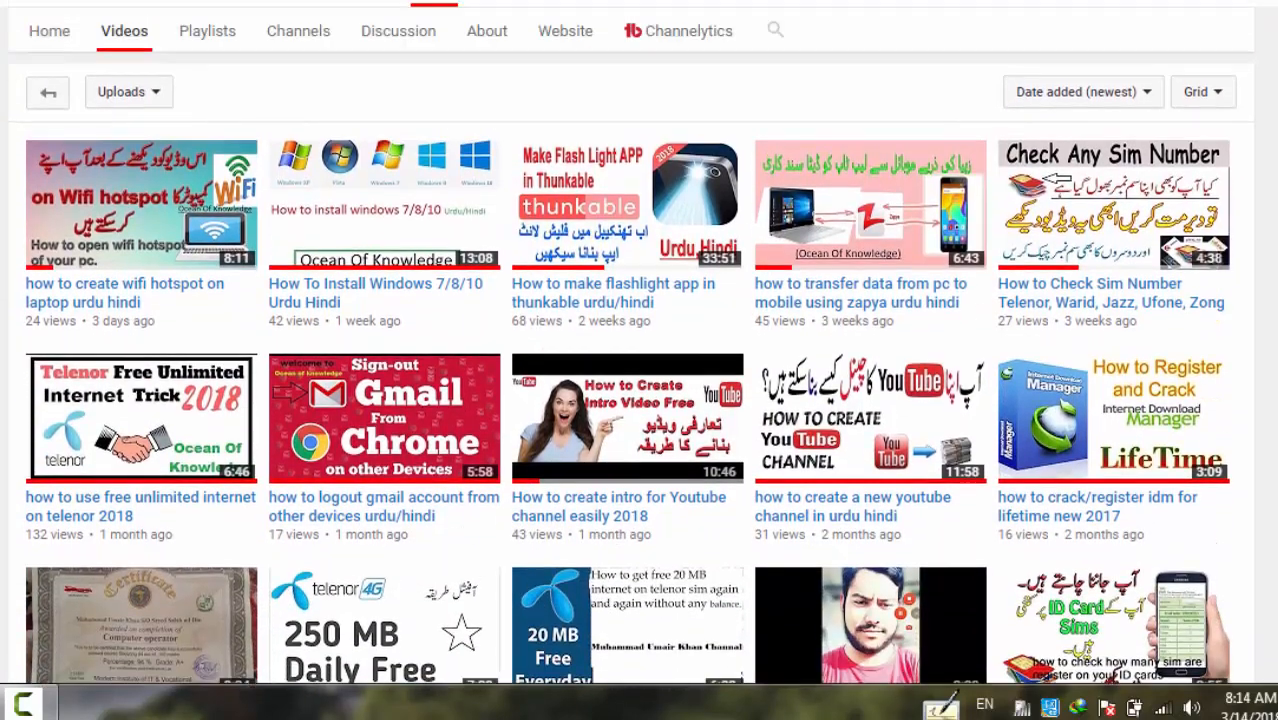
scroll(631, 345, down, 1)
scroll(631, 345, down, 1)
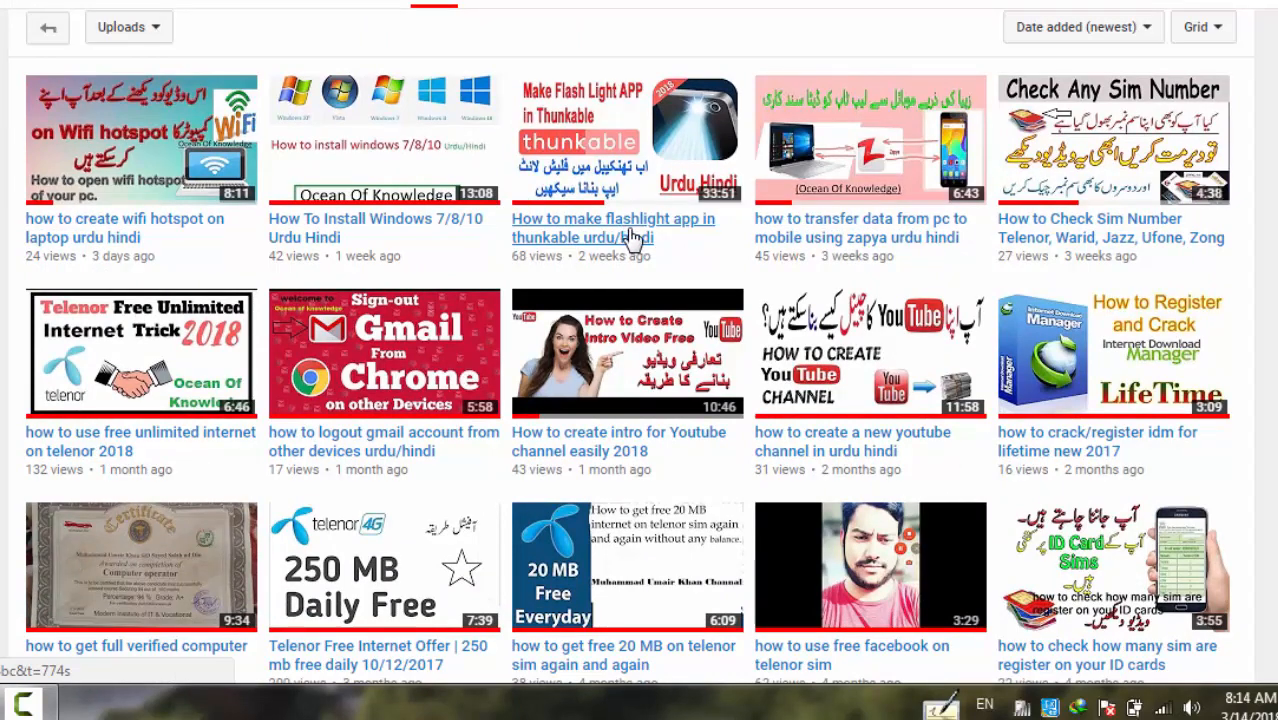
scroll(631, 238, down, 2)
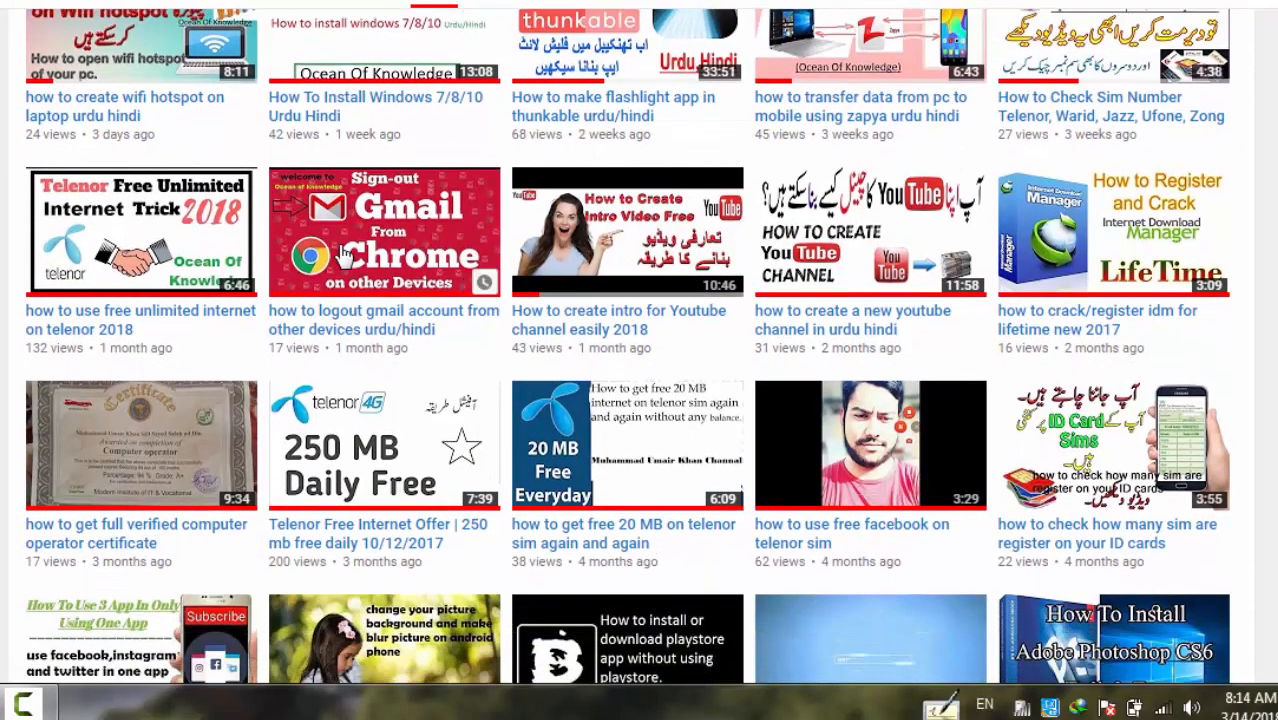
scroll(639, 345, down, 2)
scroll(627, 348, down, 8)
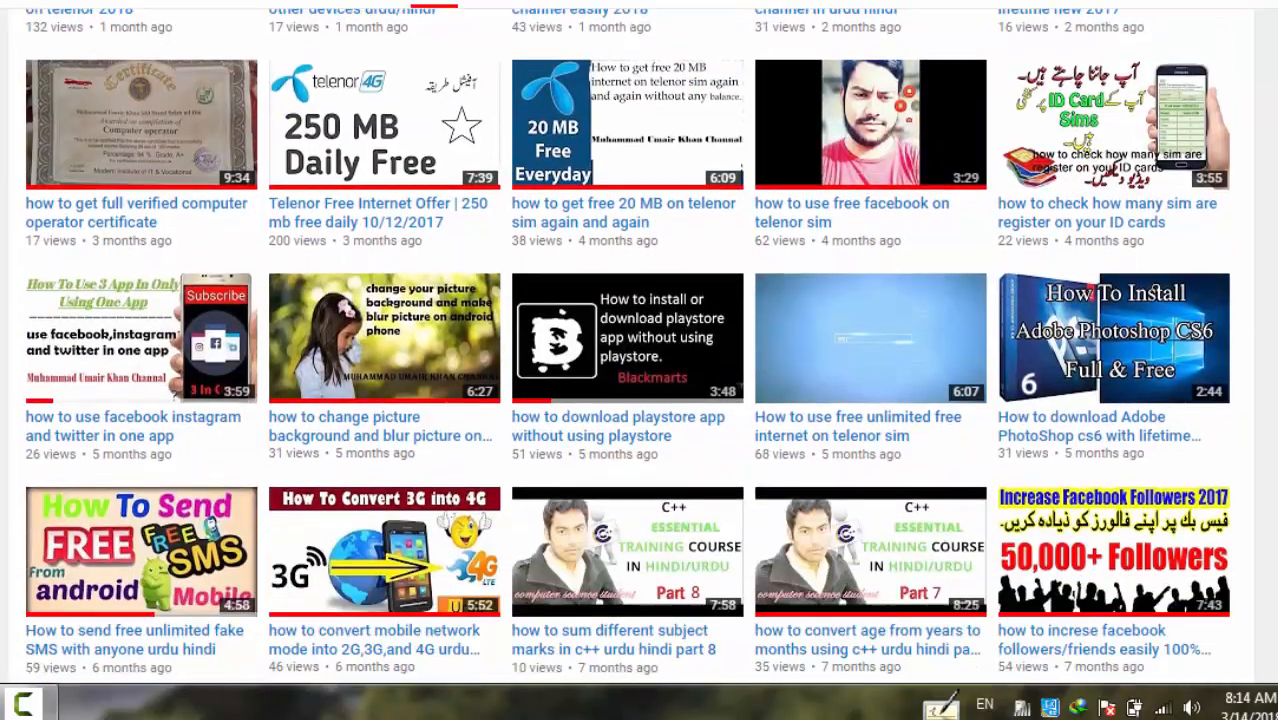
scroll(626, 348, down, 5)
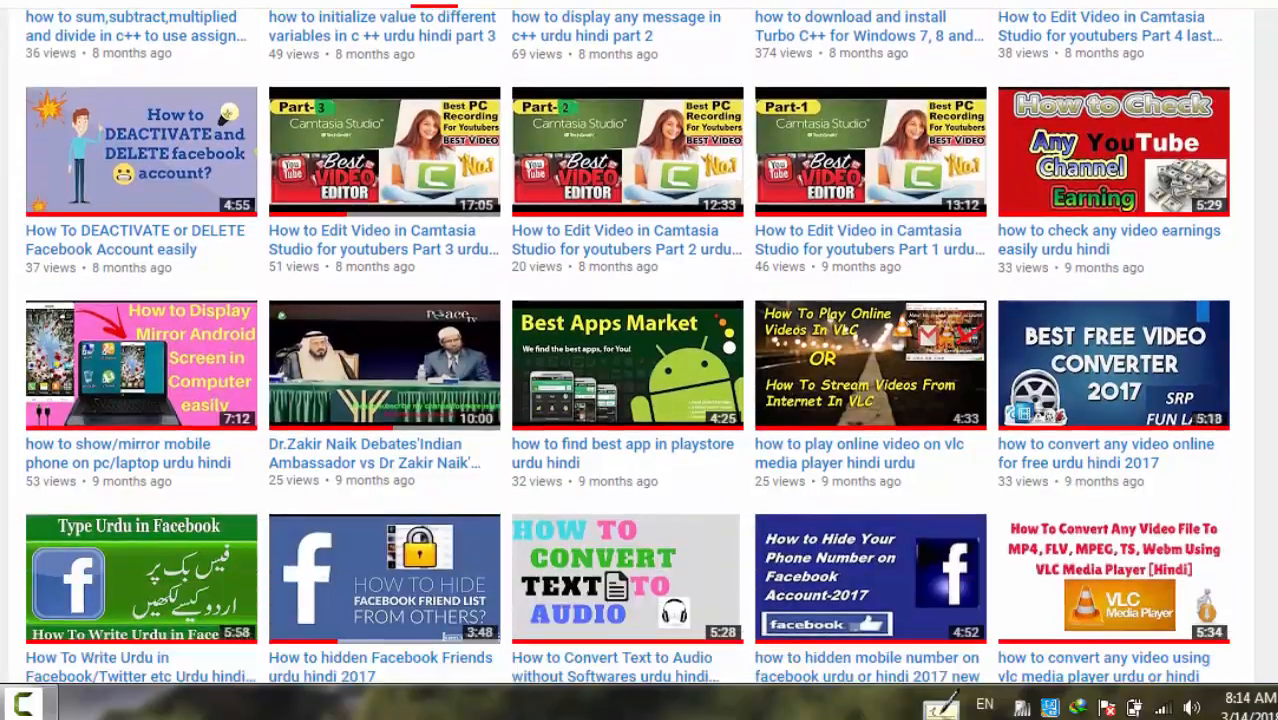
scroll(626, 348, down, 5)
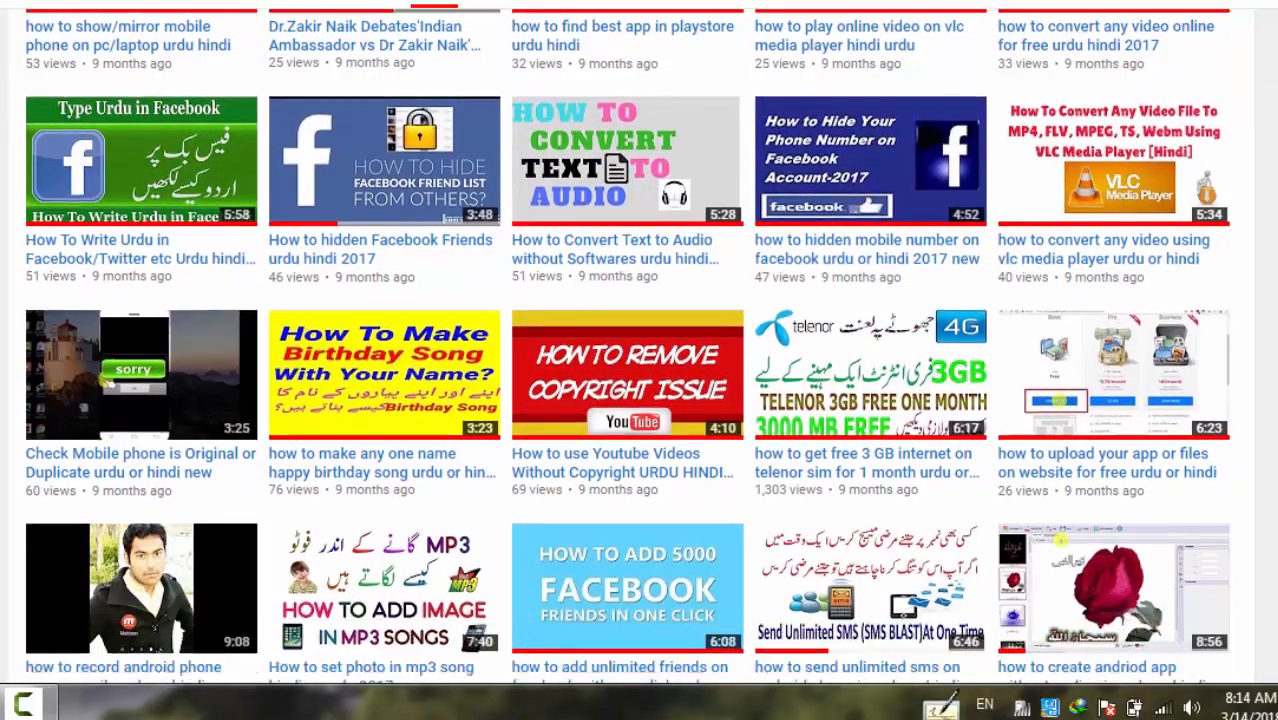
scroll(626, 348, up, 10)
scroll(626, 348, up, 10)
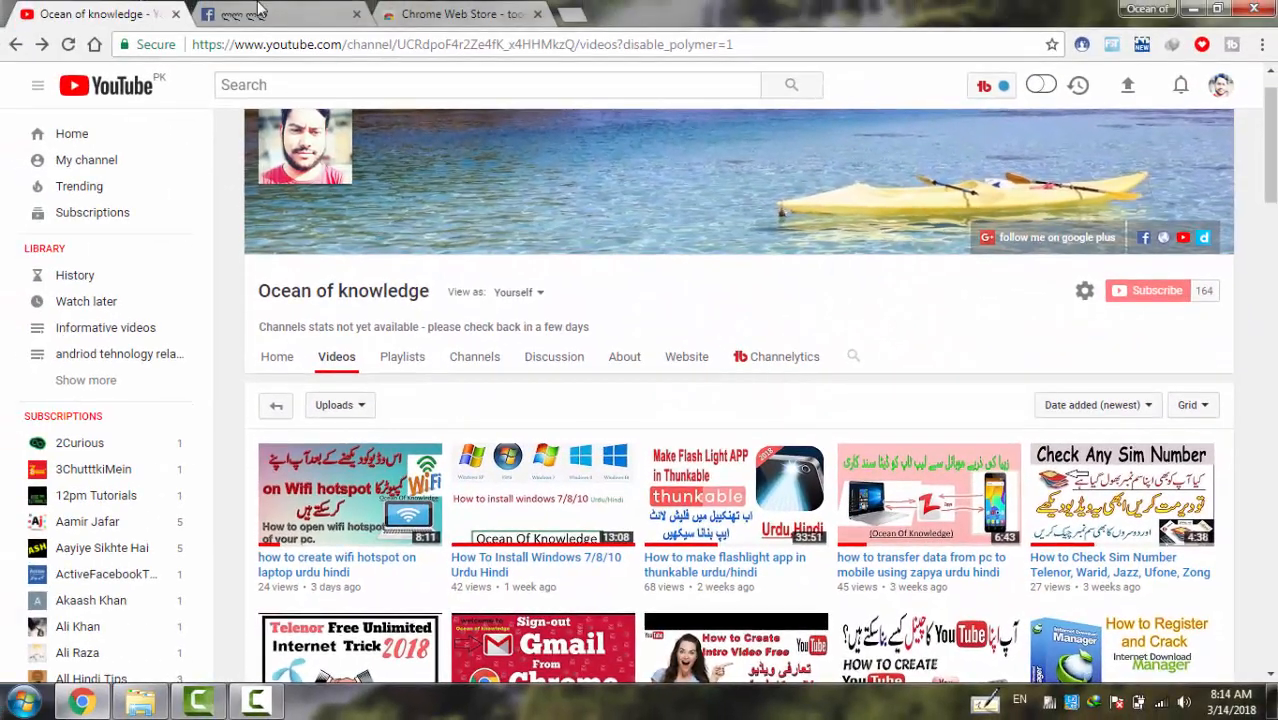
Step: Switch to the Facebook profile, open its Likes section and look through all the liked pages
click(258, 12)
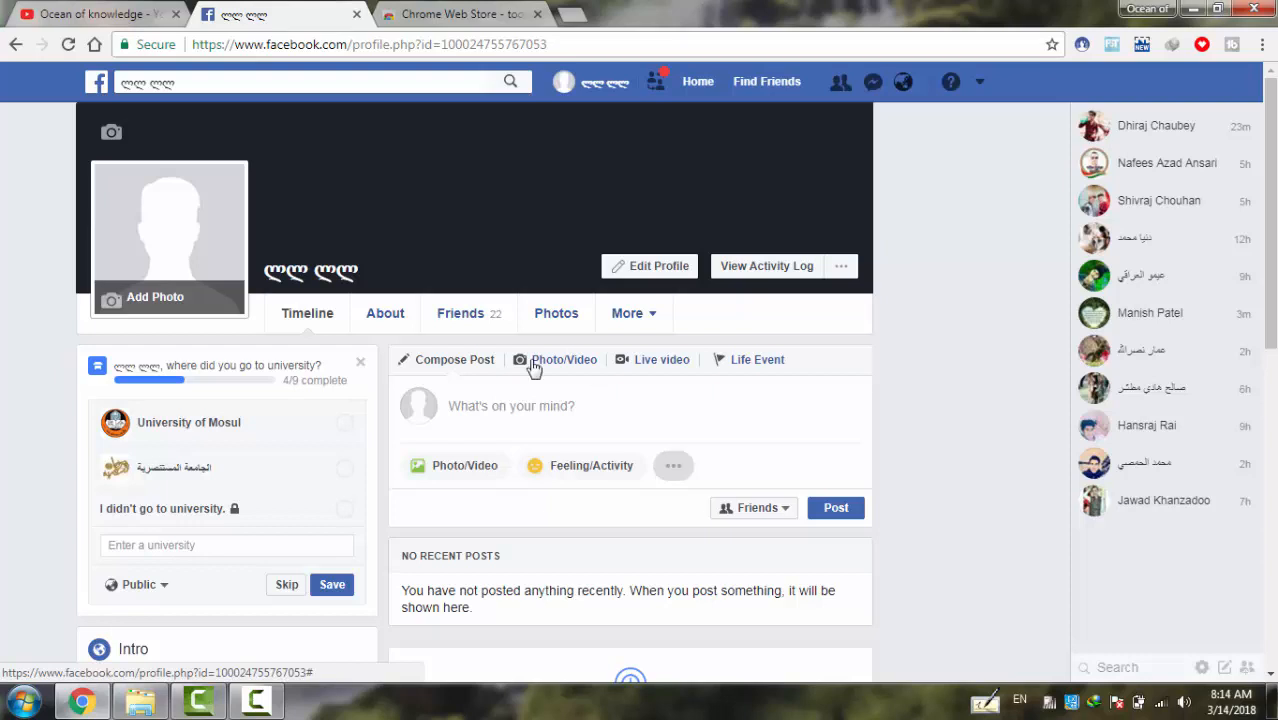
click(625, 326)
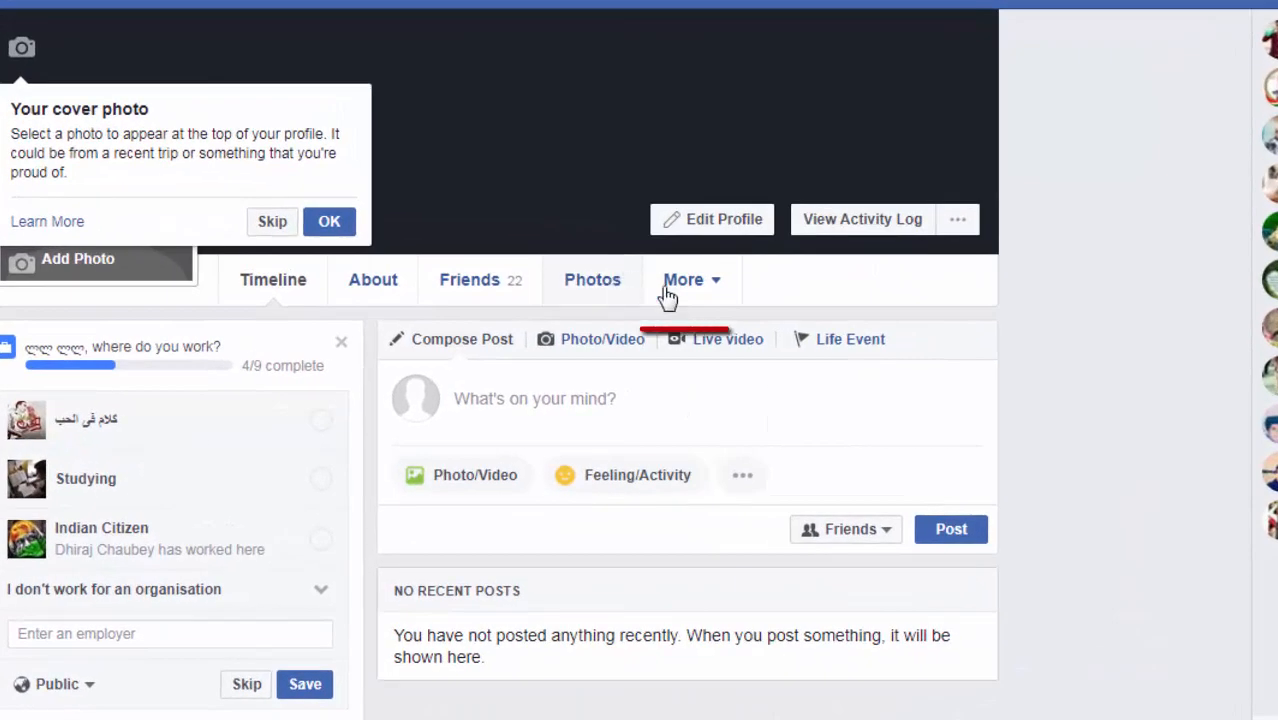
click(630, 315)
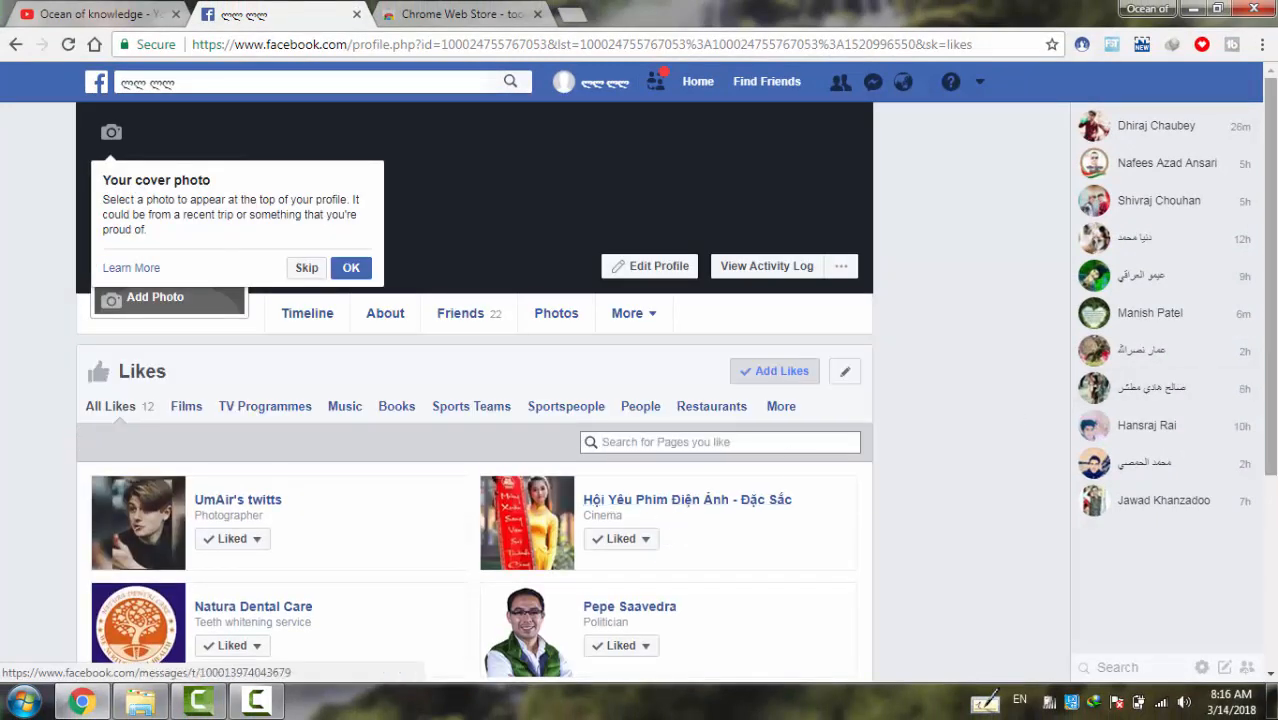
scroll(665, 512, down, 2)
scroll(1271, 531, down, 1)
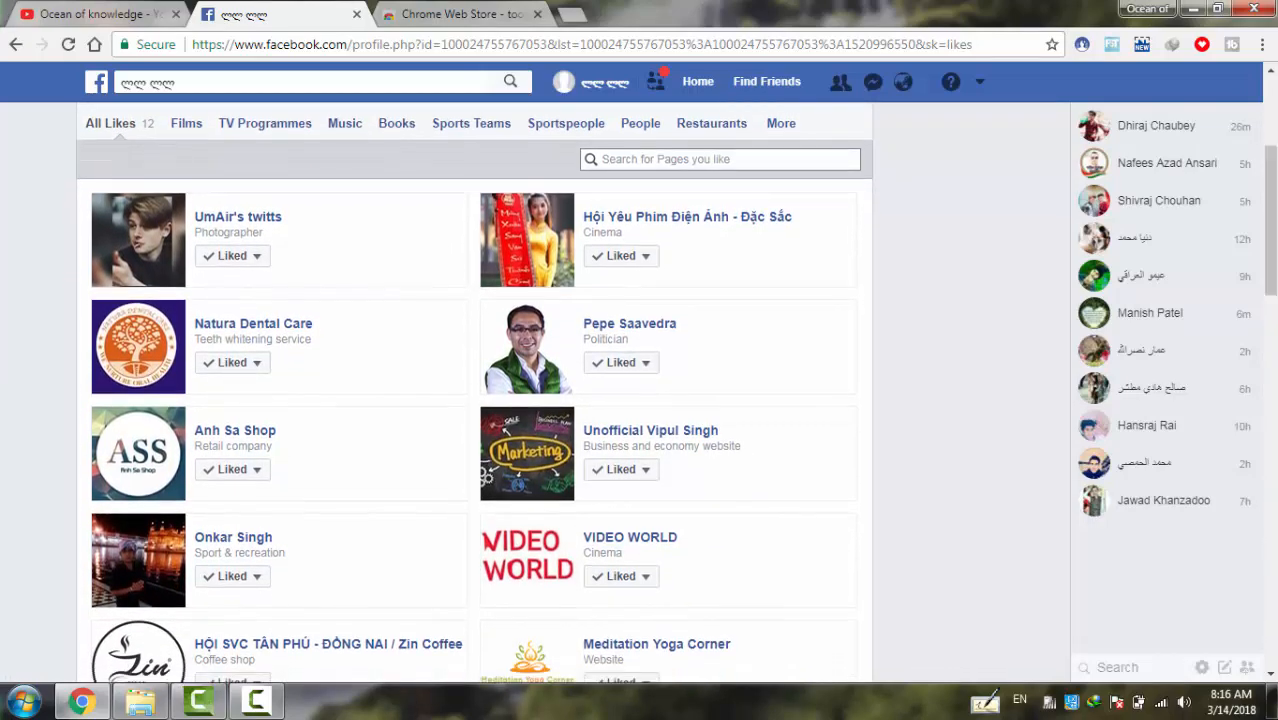
scroll(1271, 531, down, 10)
scroll(1271, 531, up, 10)
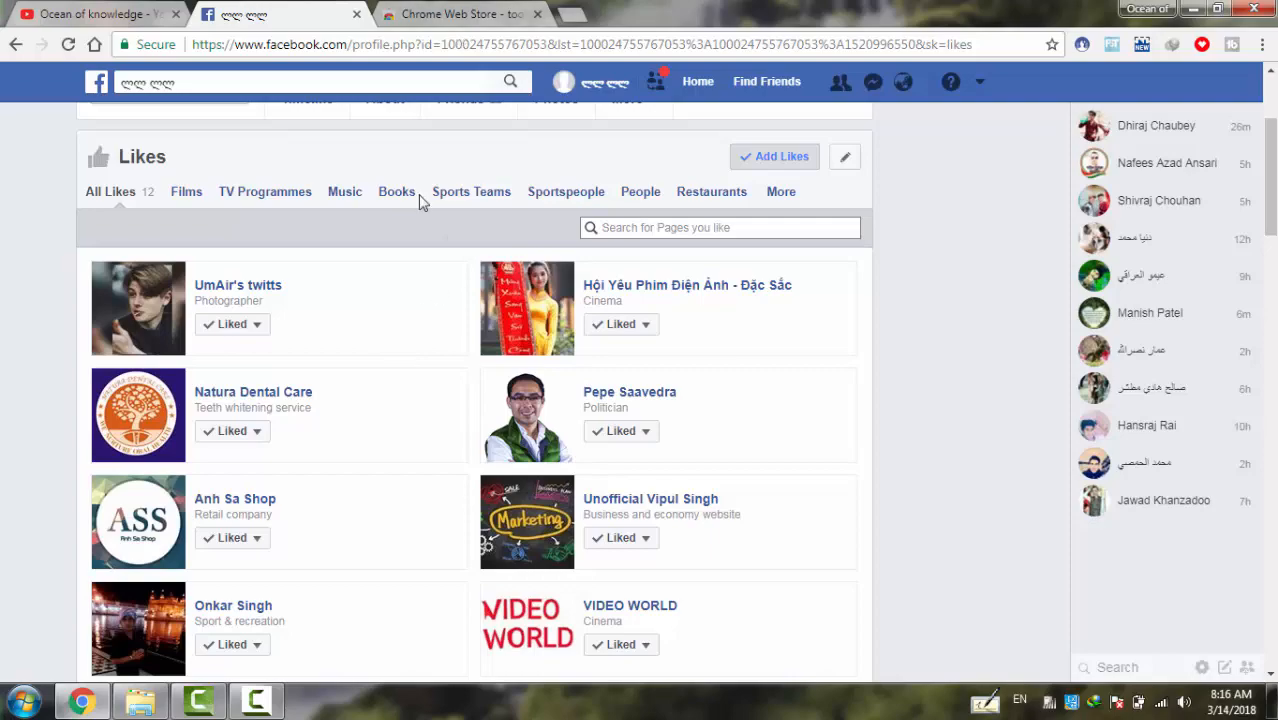
Step: Search Google for "google web store" in a new browser tab and open the Chrome Web Store - Apps result
click(406, 15)
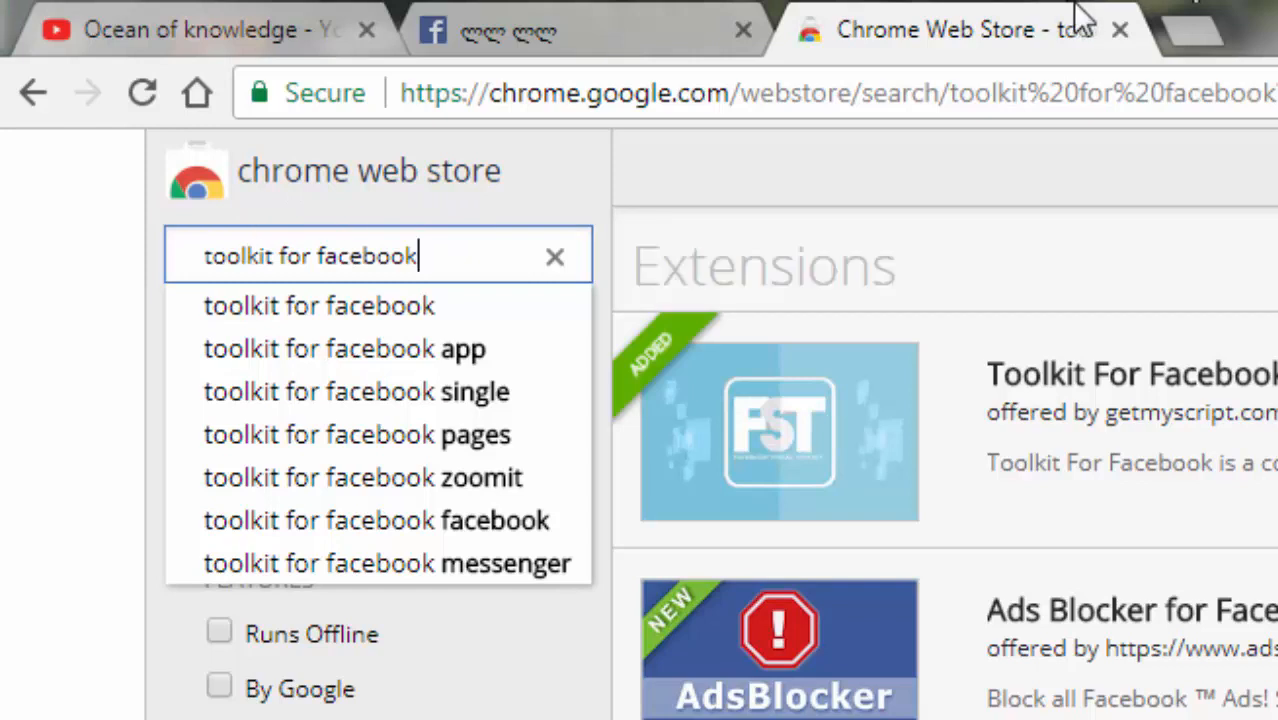
click(1178, 28)
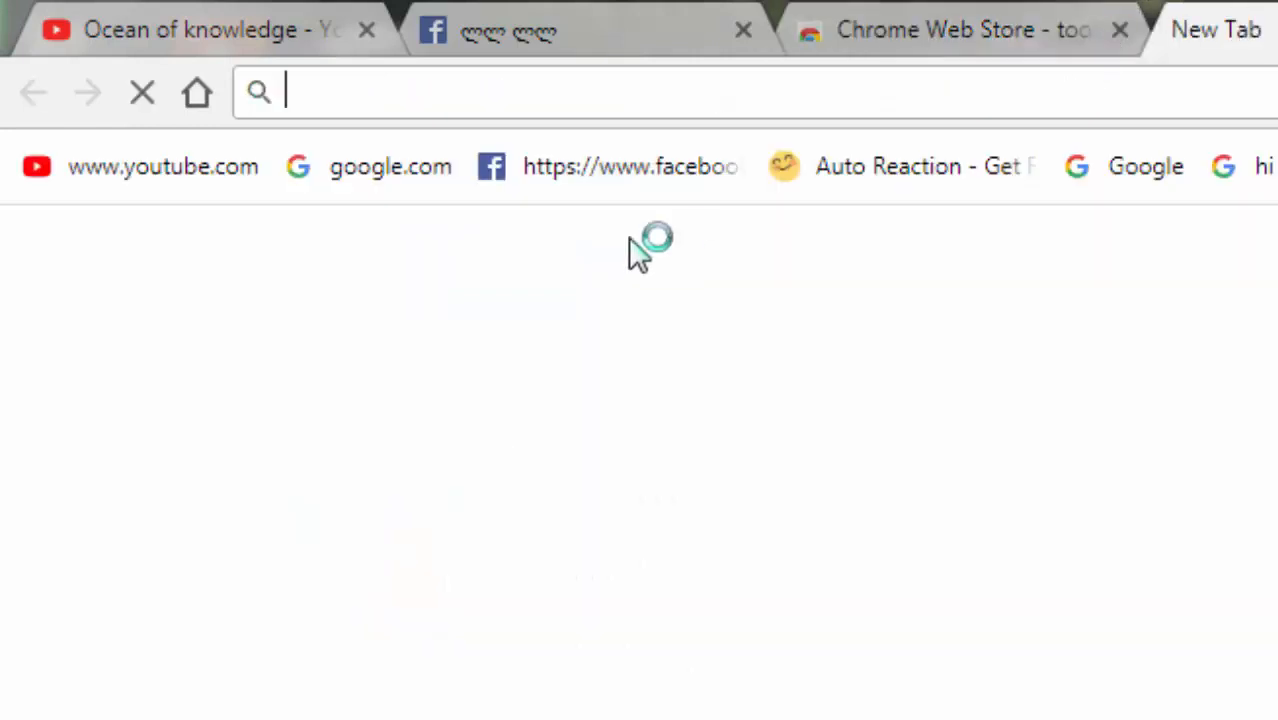
click(383, 190)
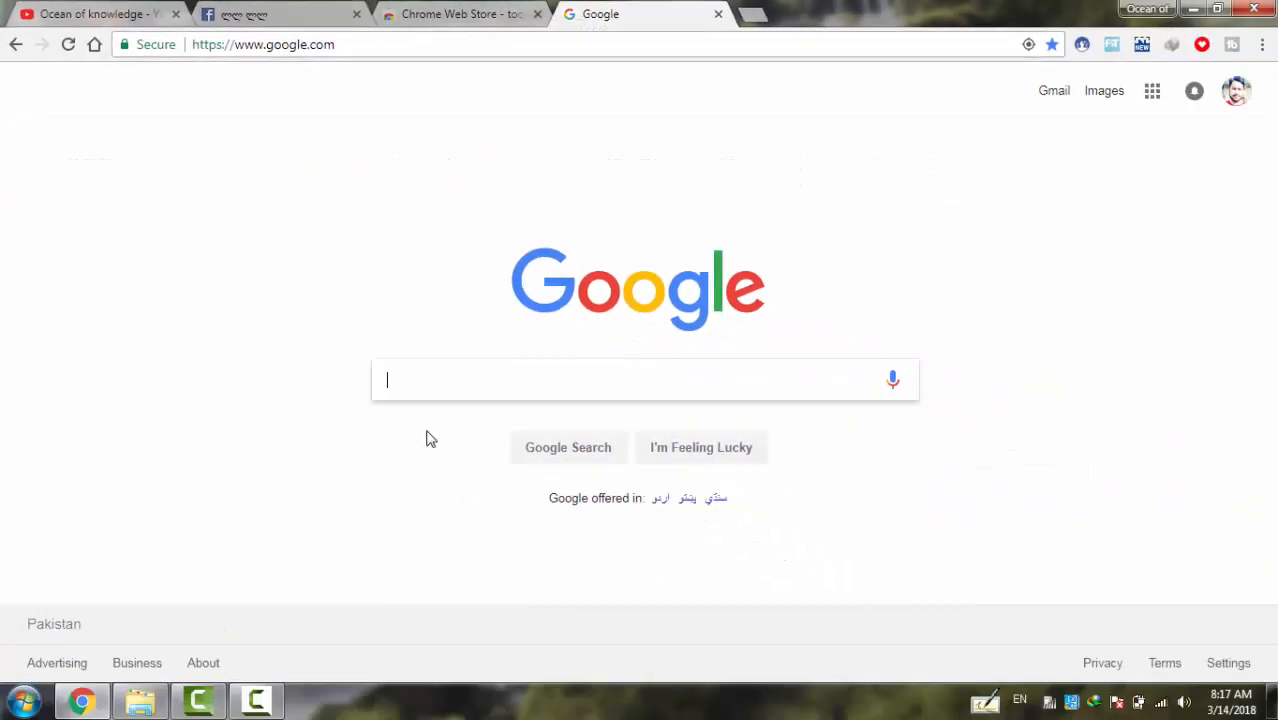
text(google we)
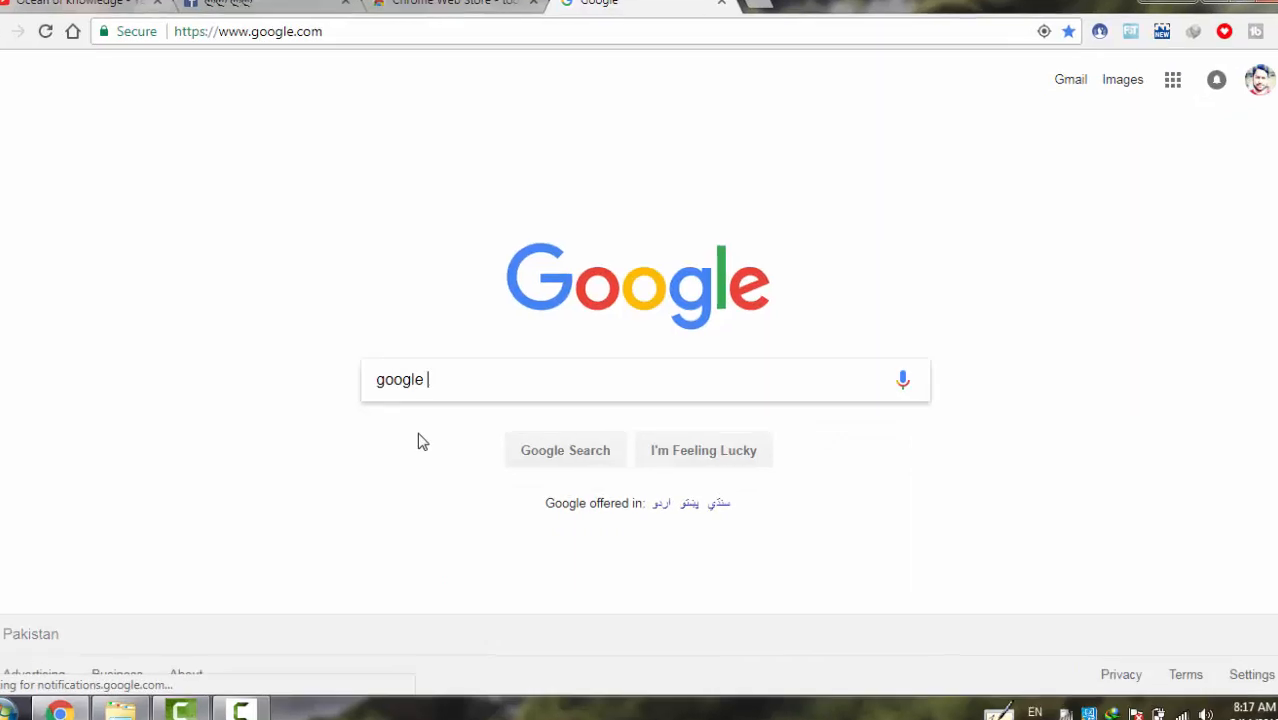
text(b st)
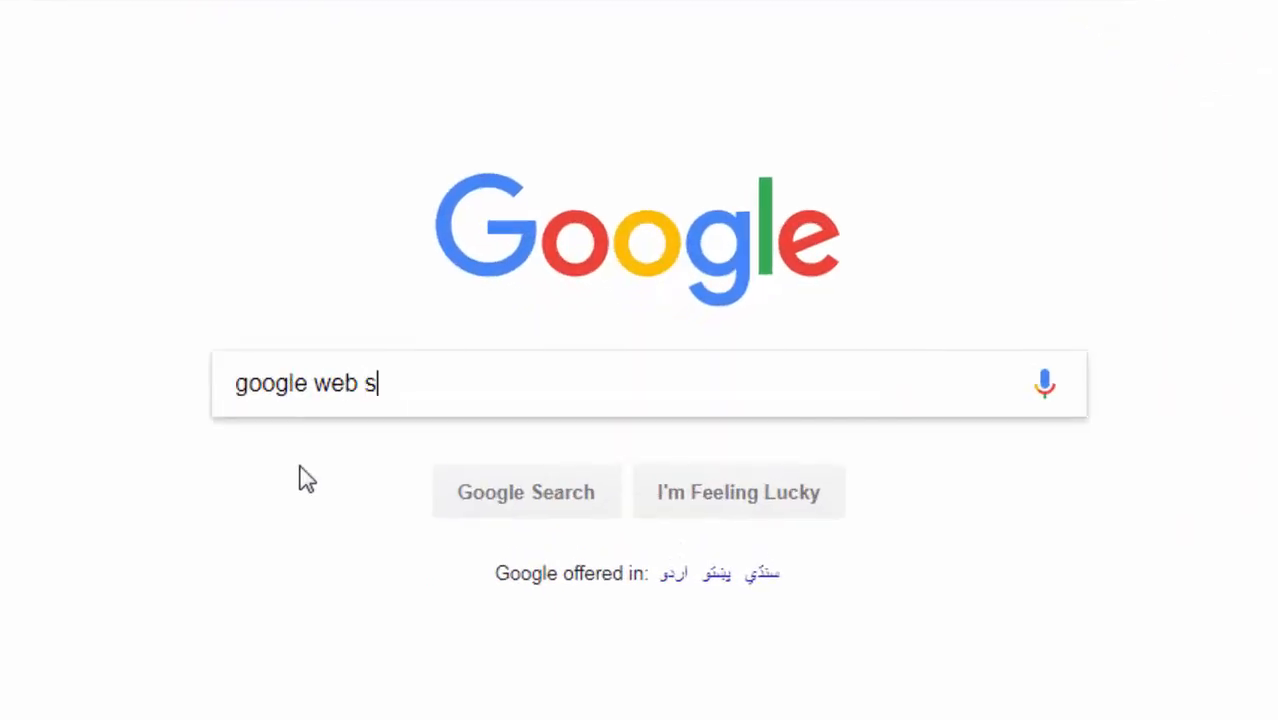
text(ore)
key(Return)
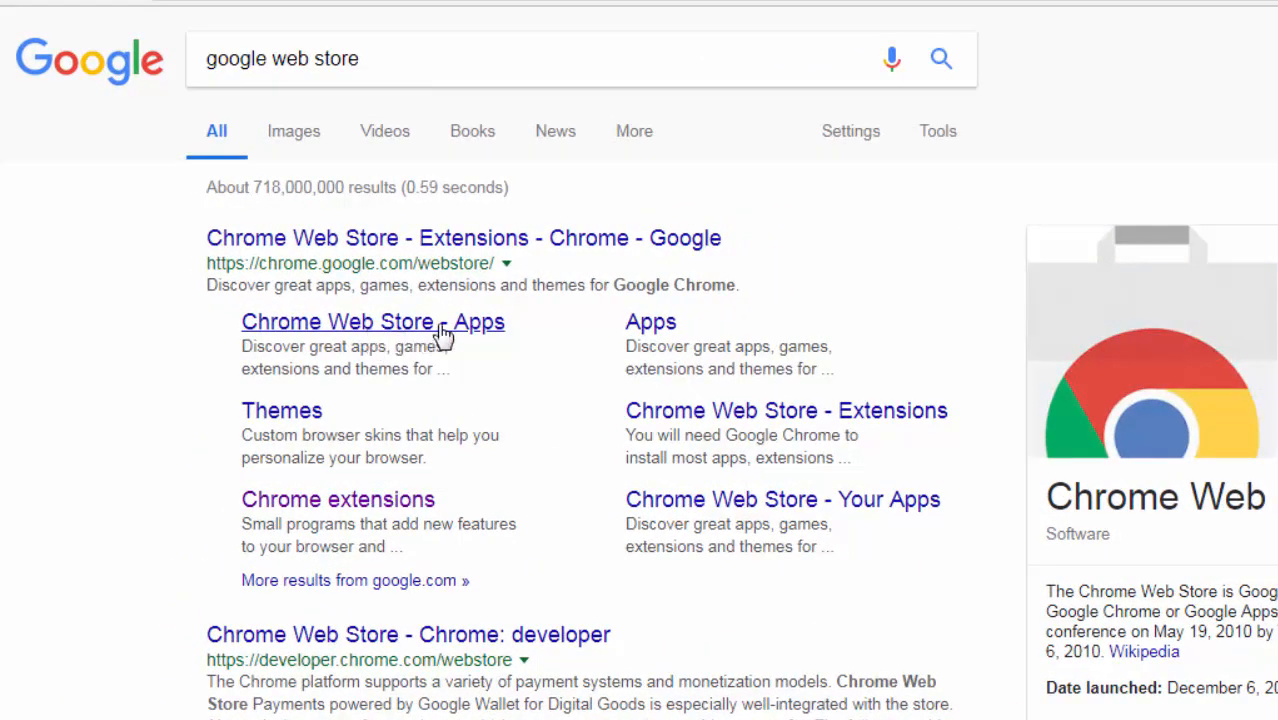
click(443, 334)
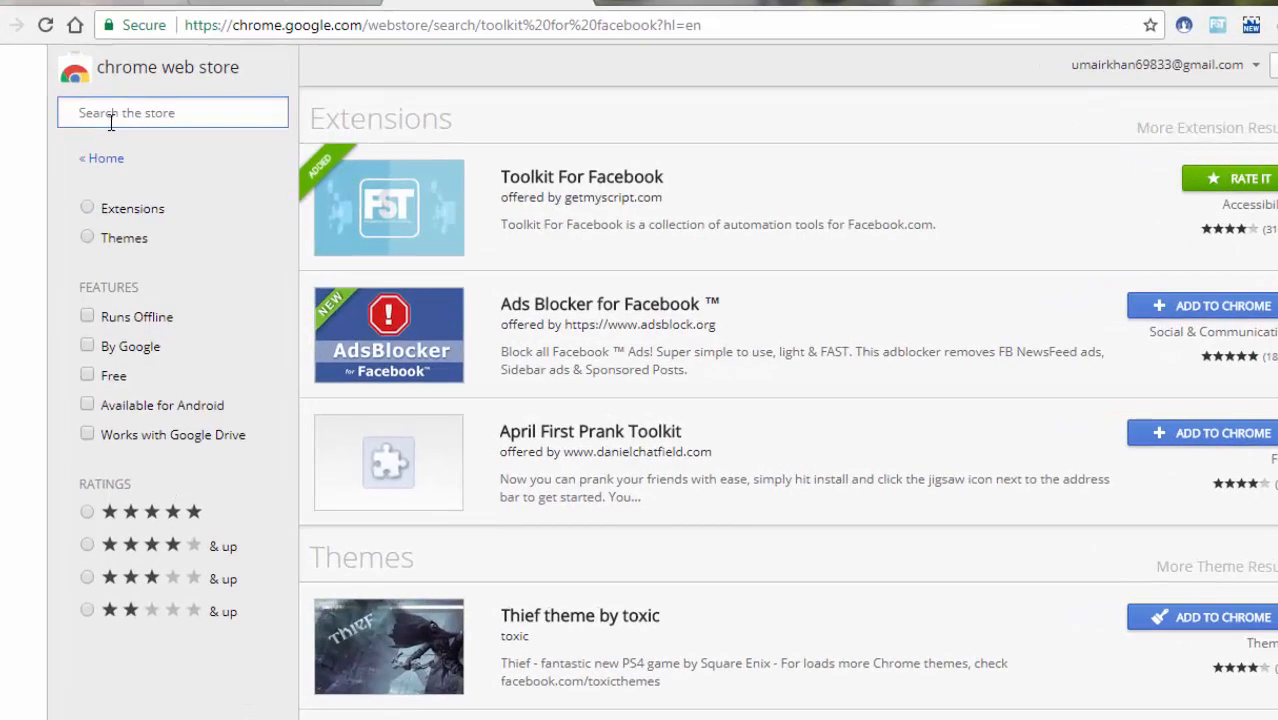
Step: Search the Chrome Web Store for "toolkits for facebook"
text(to)
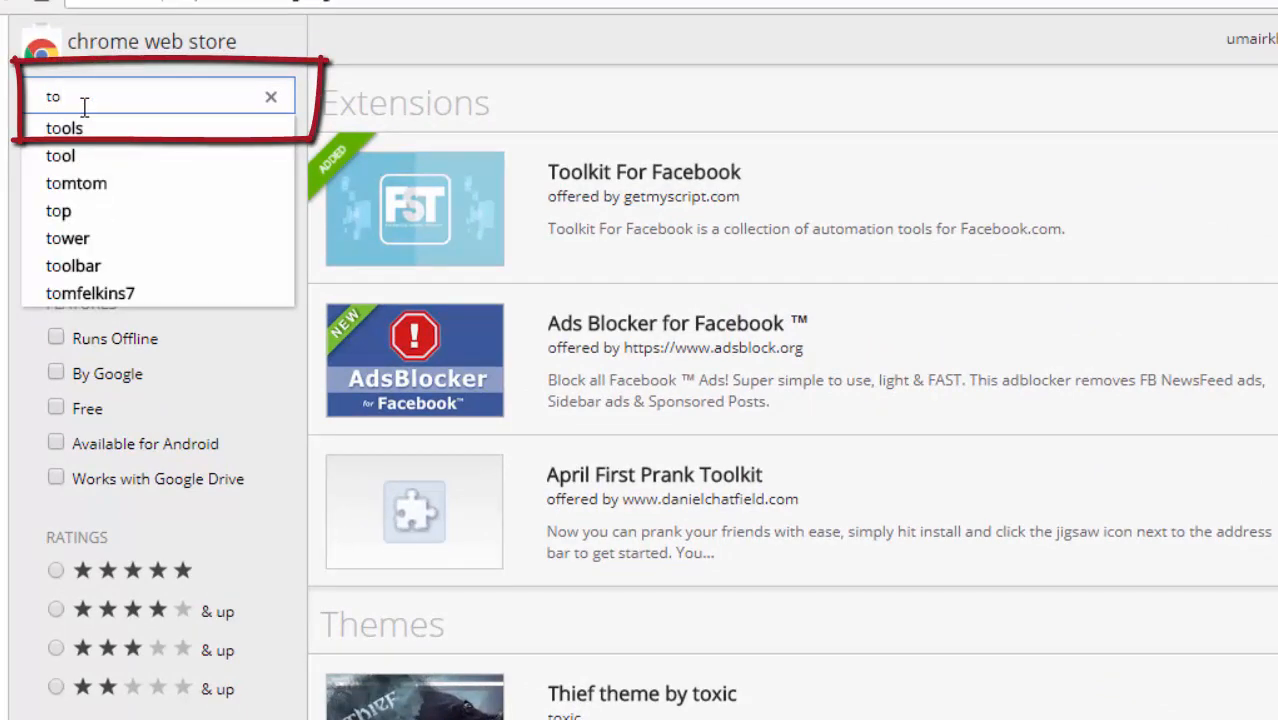
key(Down)
text(l)
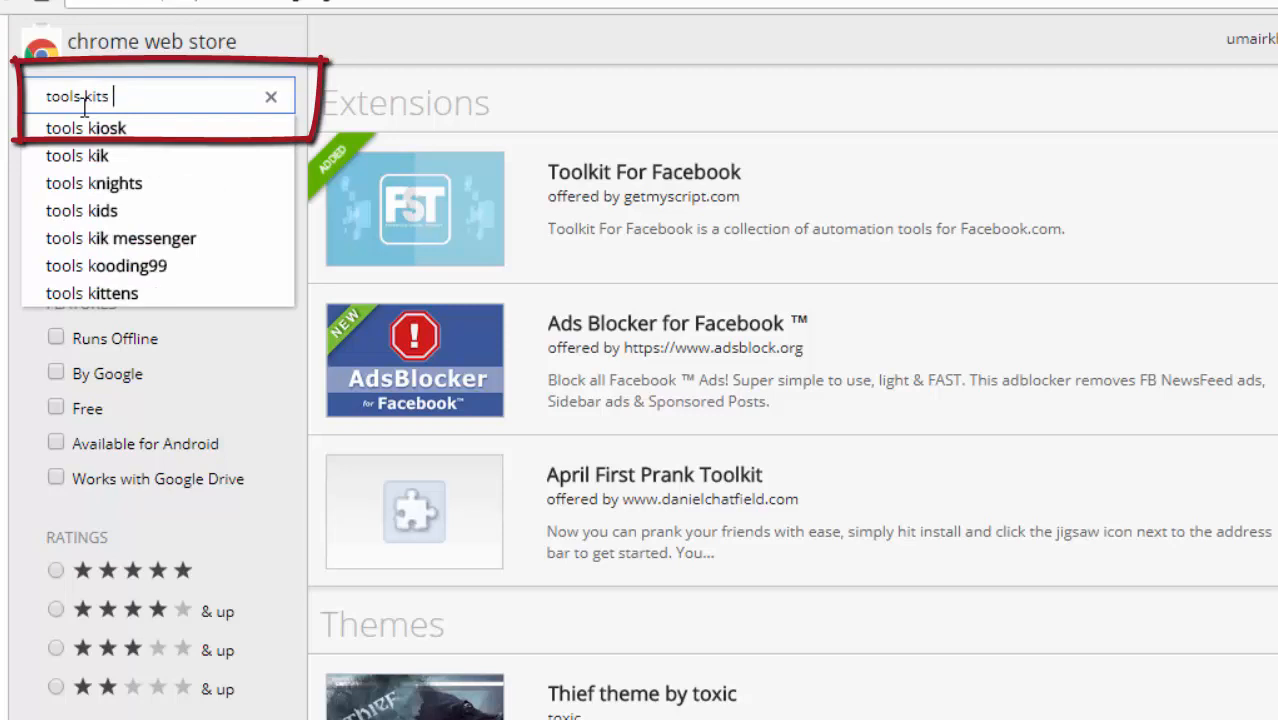
text(s for facebook)
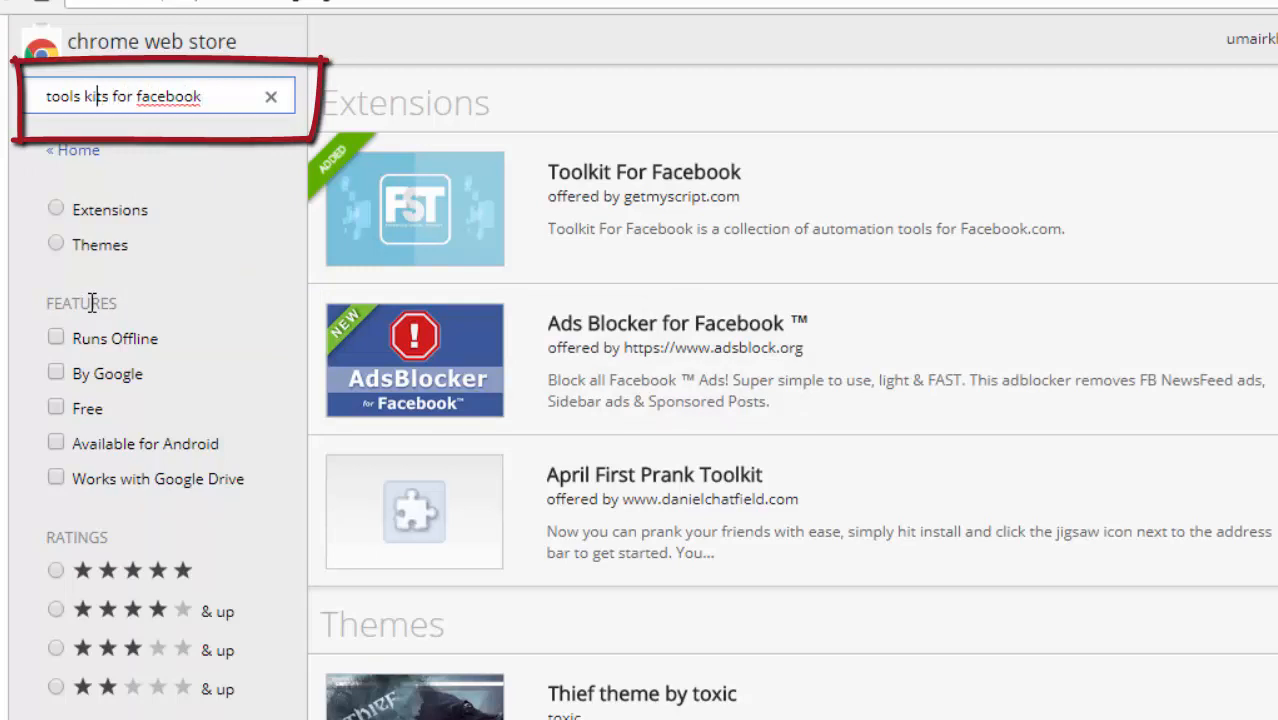
key(BackSpace)
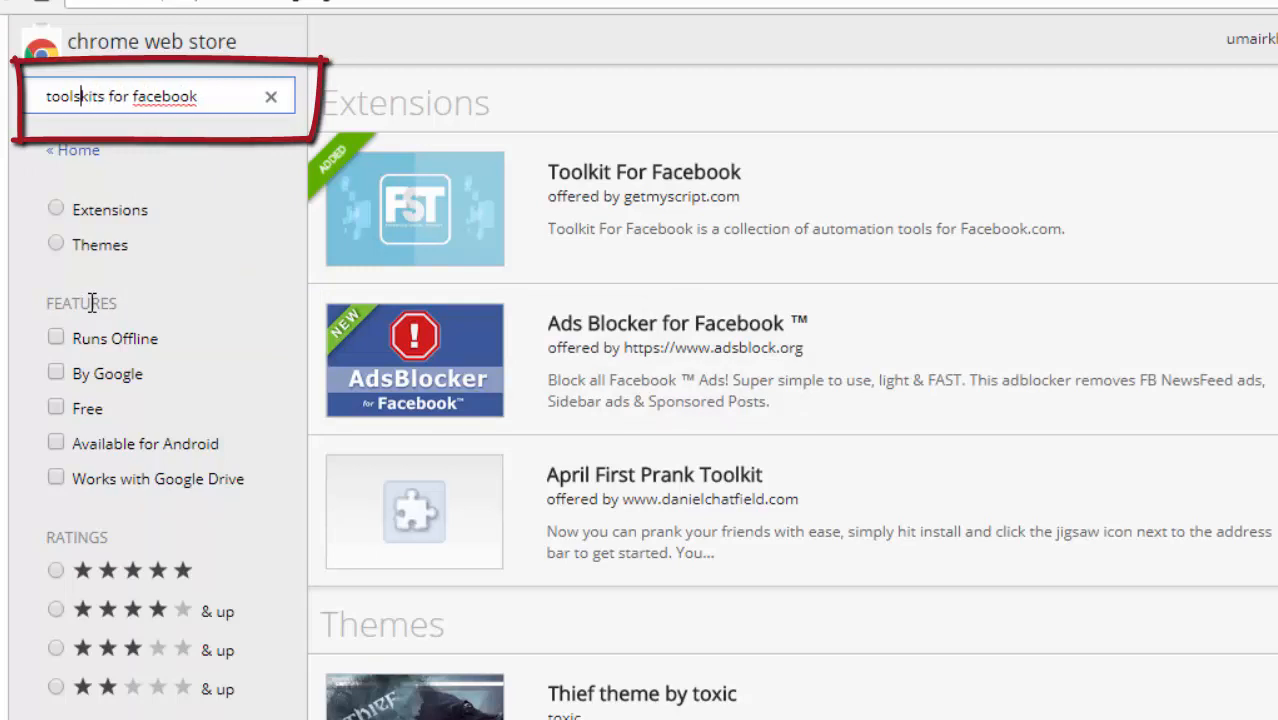
key(BackSpace)
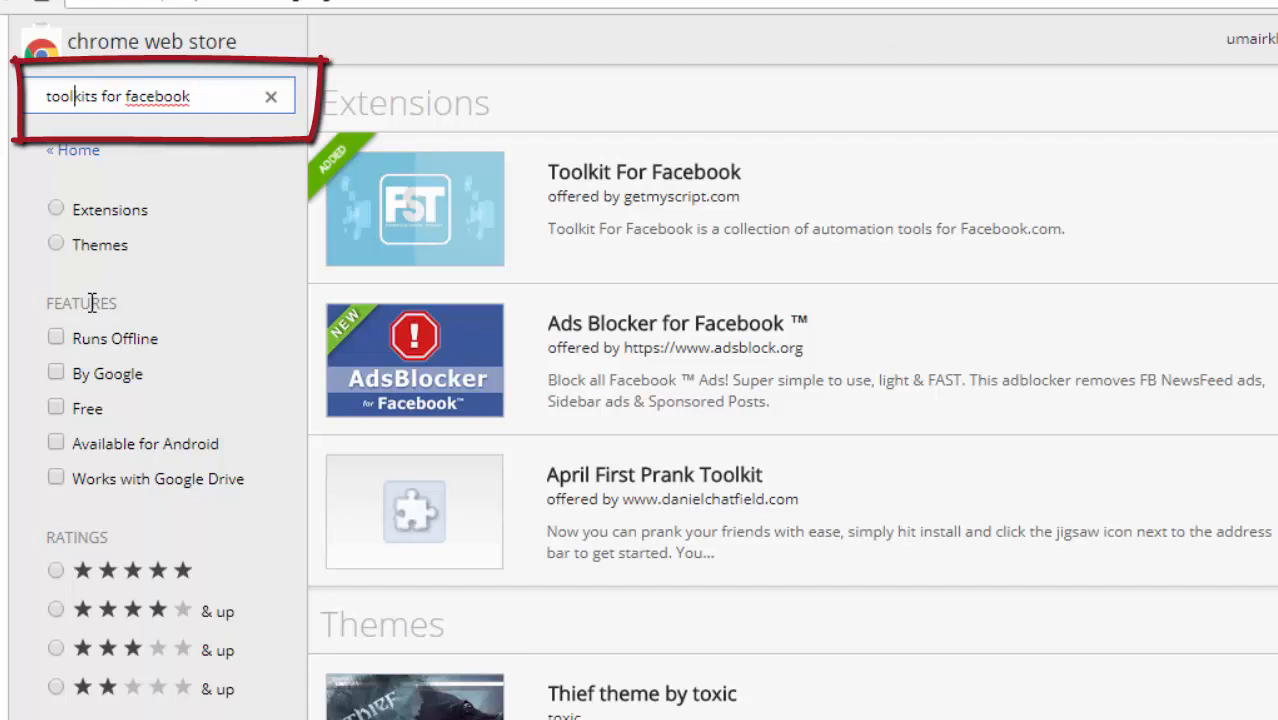
key(Return)
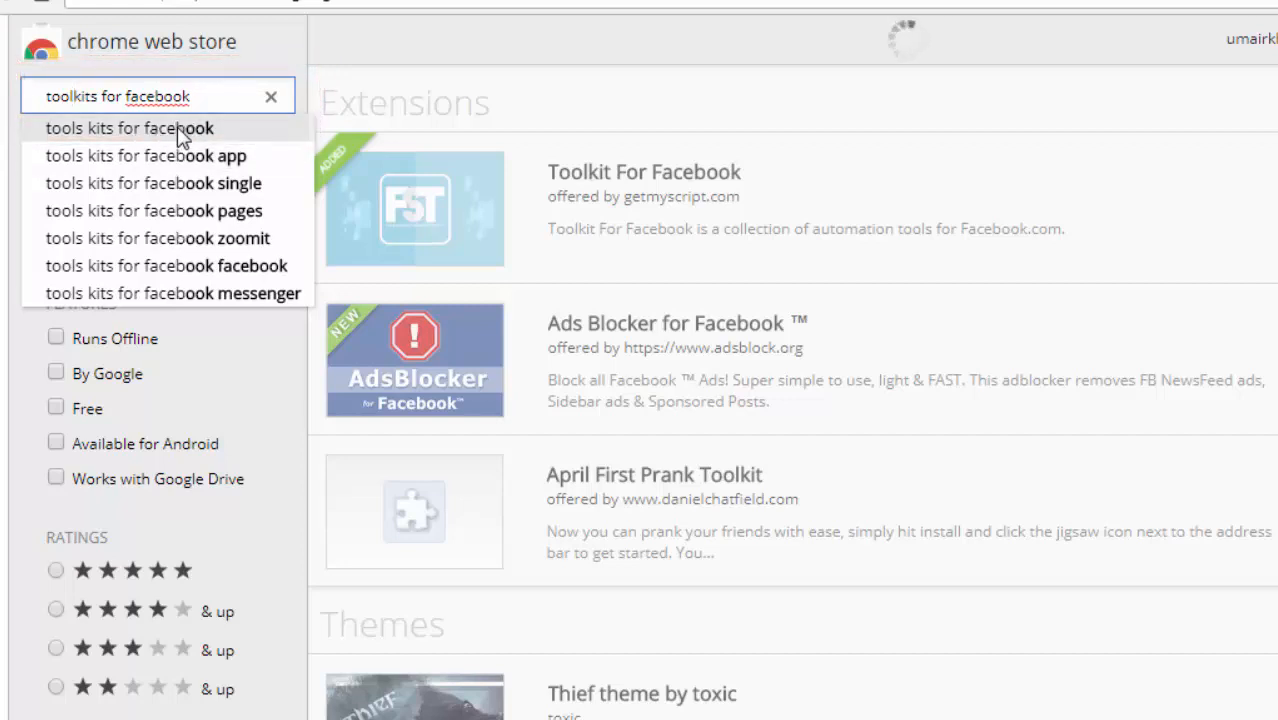
click(185, 128)
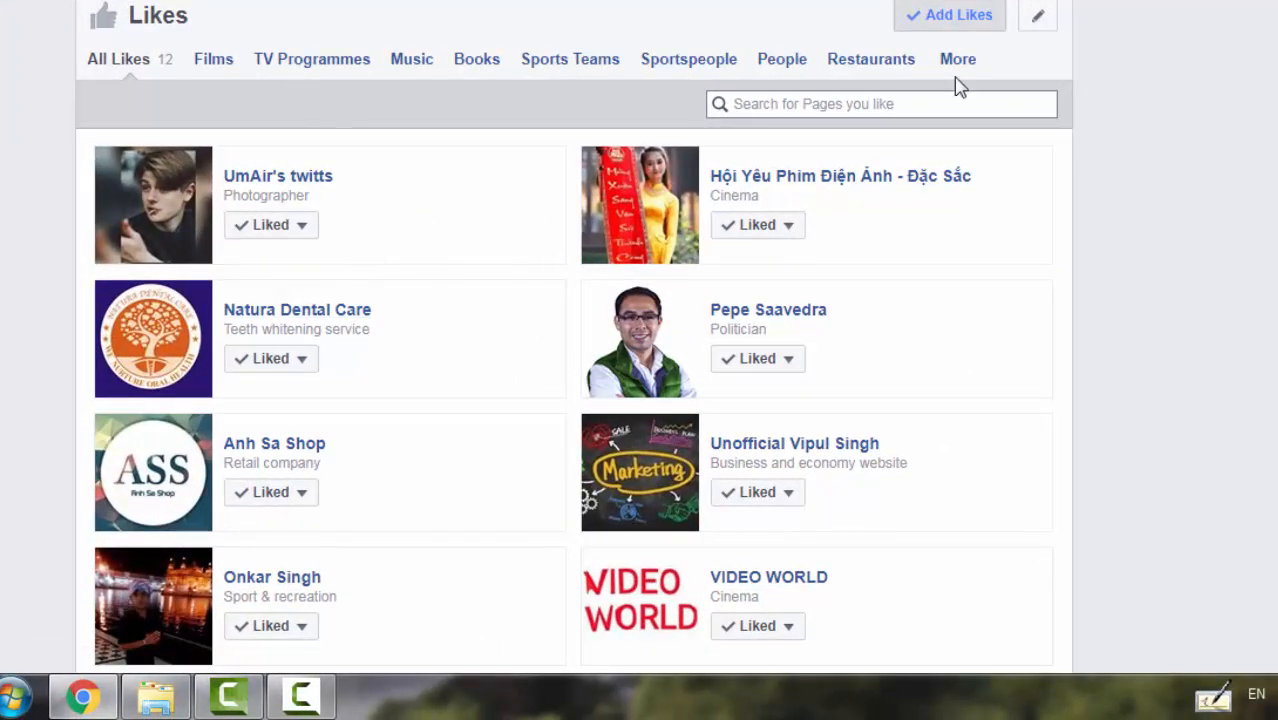
Step: From the Facebook Likes page, open the Toolkit For Facebook extension and launch its removal tool for unliking multiple Facebook pages
scroll(958, 86, up, 3)
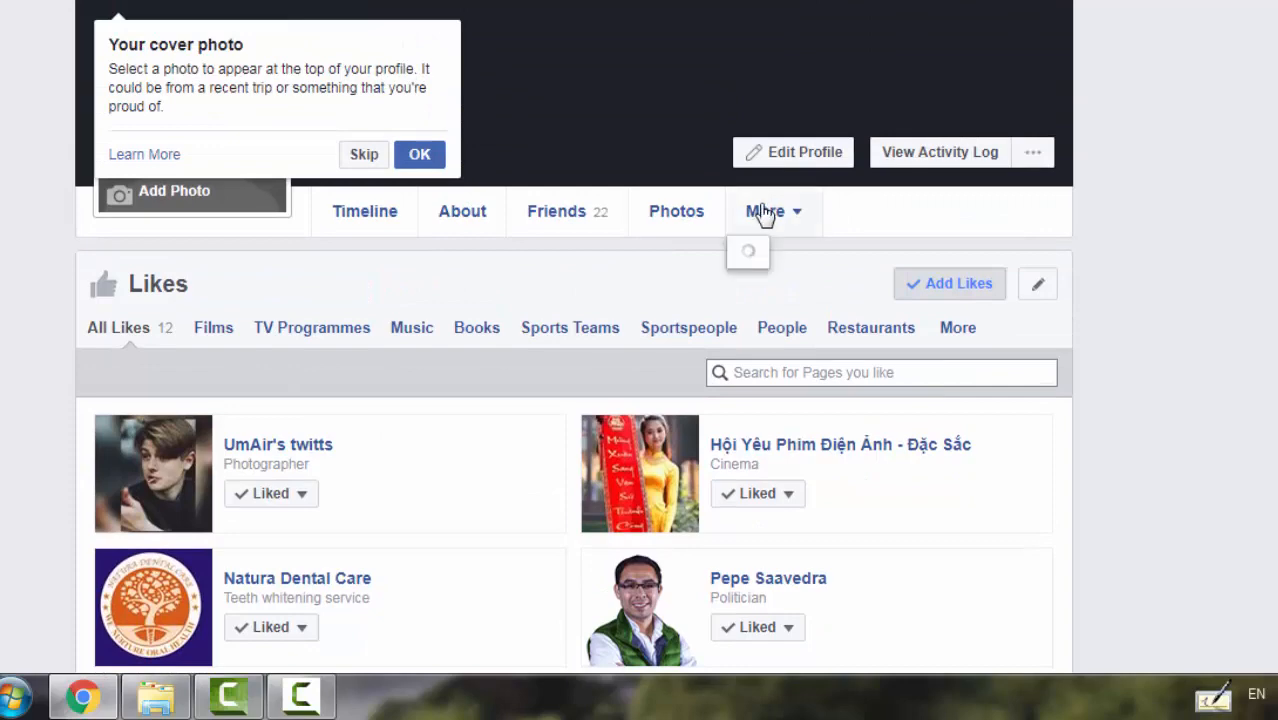
scroll(437, 262, down, 4)
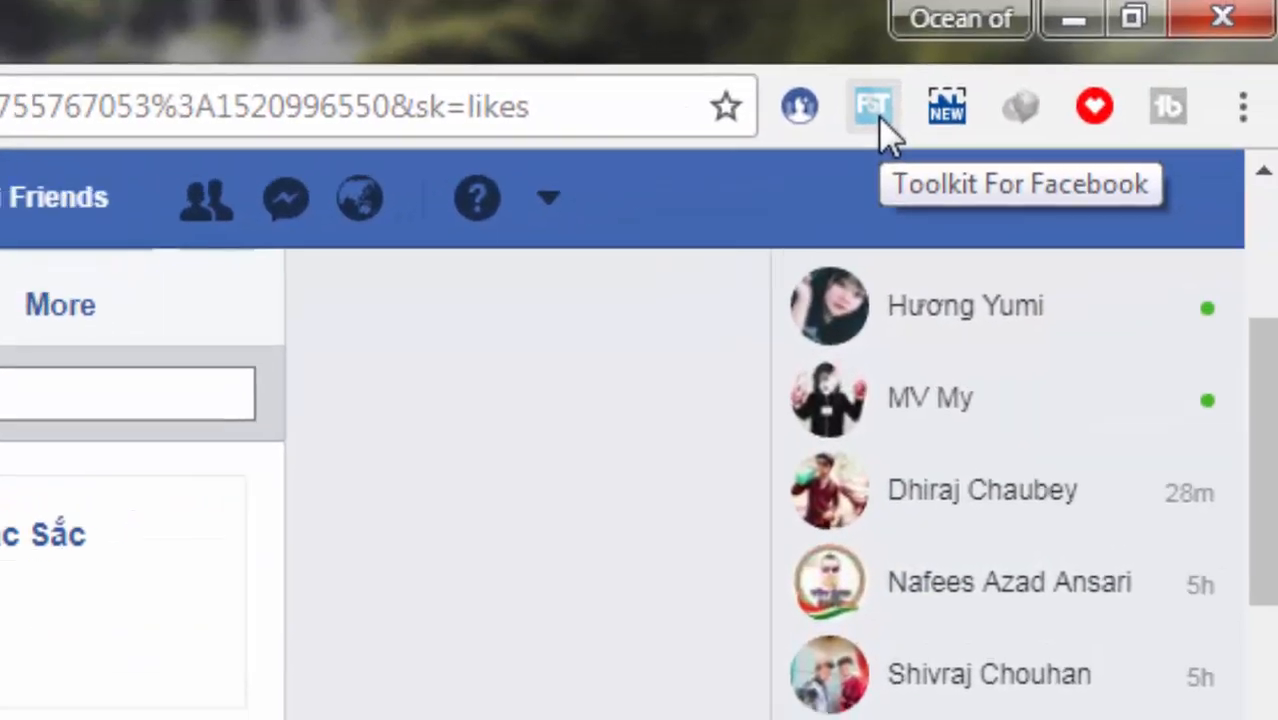
click(875, 108)
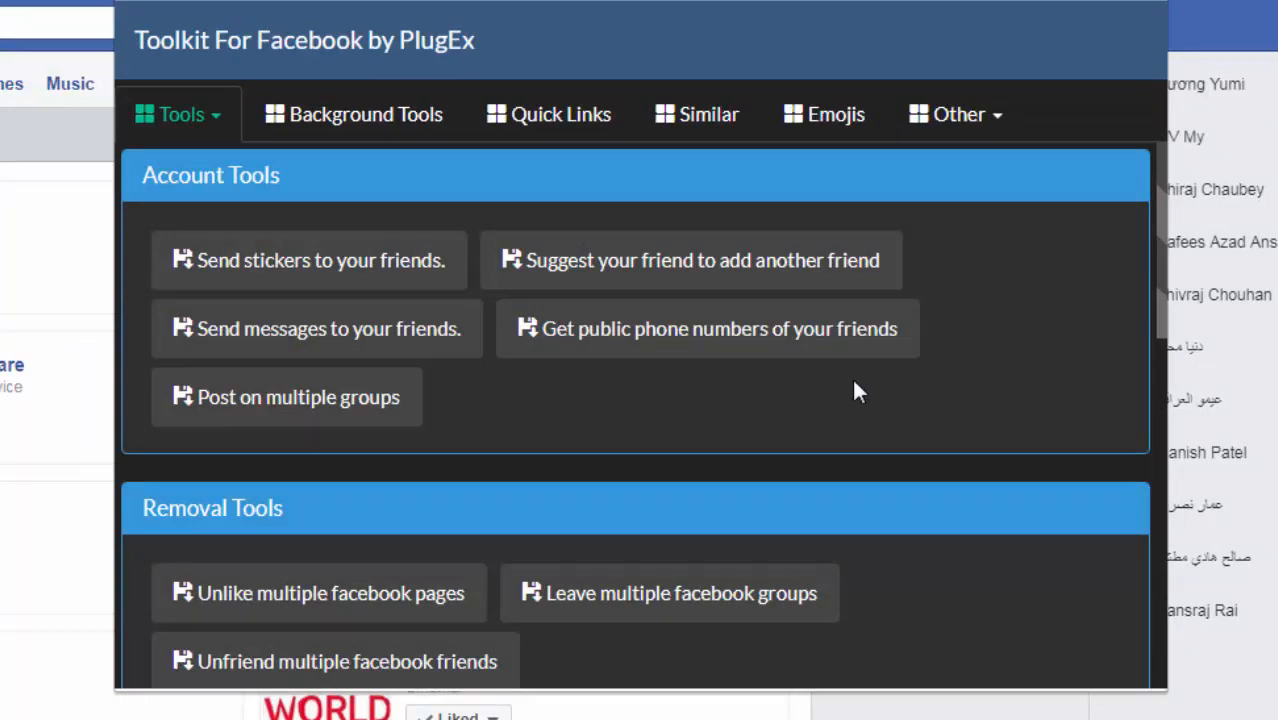
scroll(796, 411, down, 3)
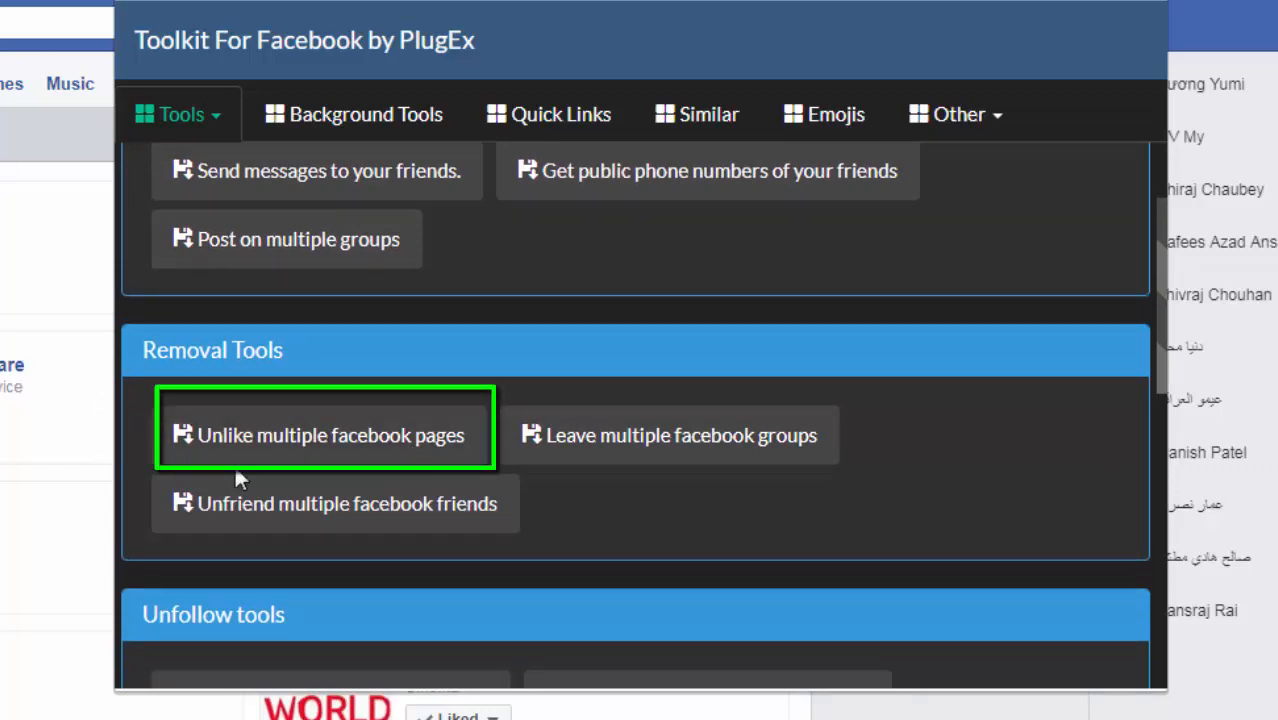
click(351, 449)
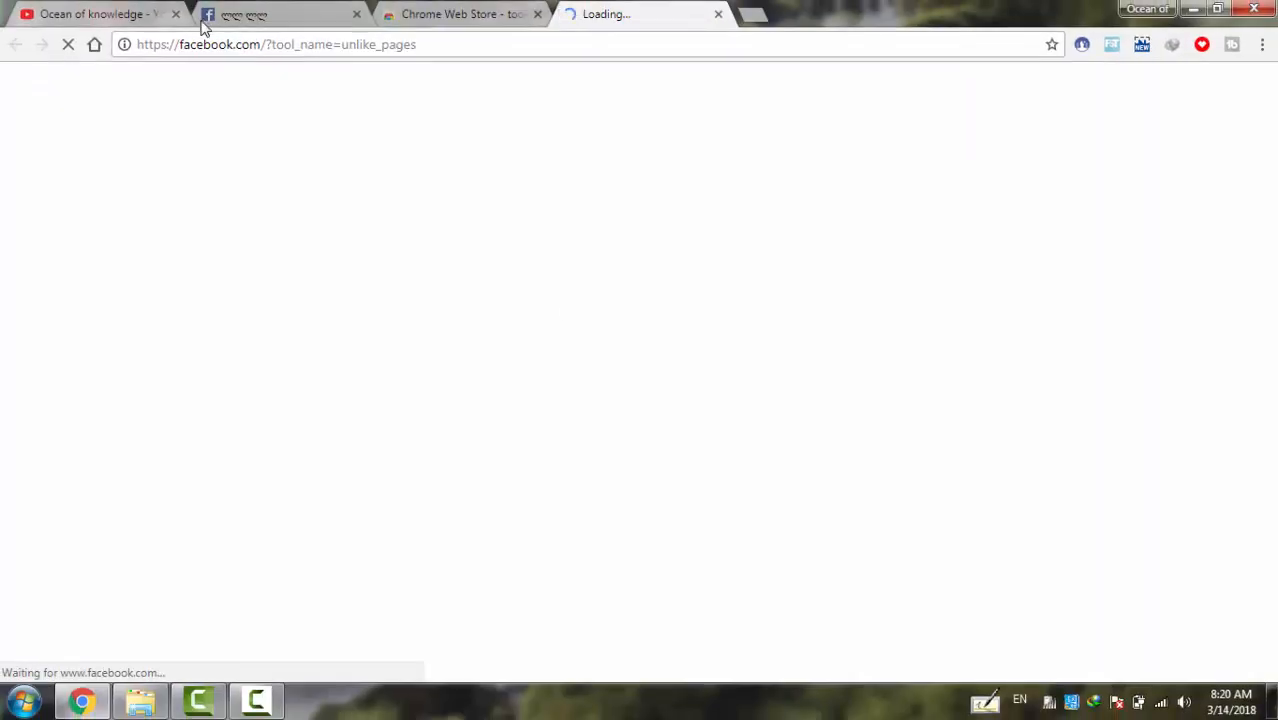
click(443, 6)
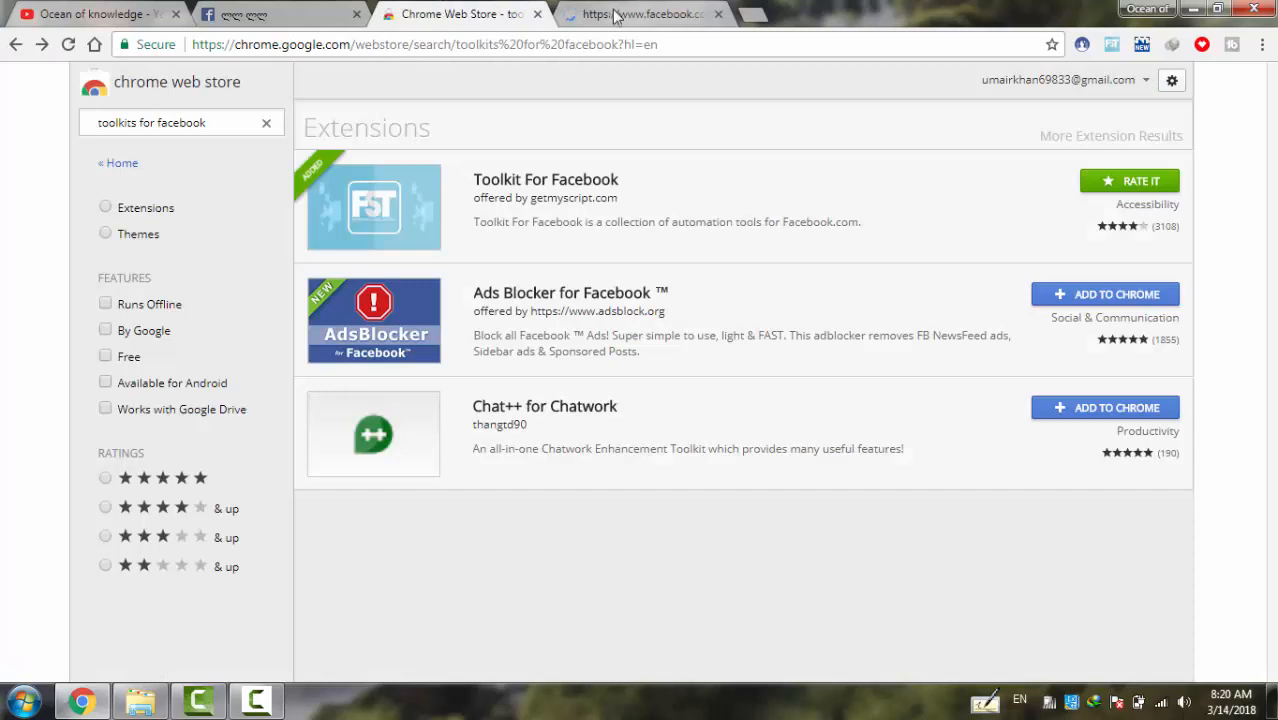
Step: Switch to the Unlike multiple Facebook pages tool and look through its list of liked pages
click(570, 14)
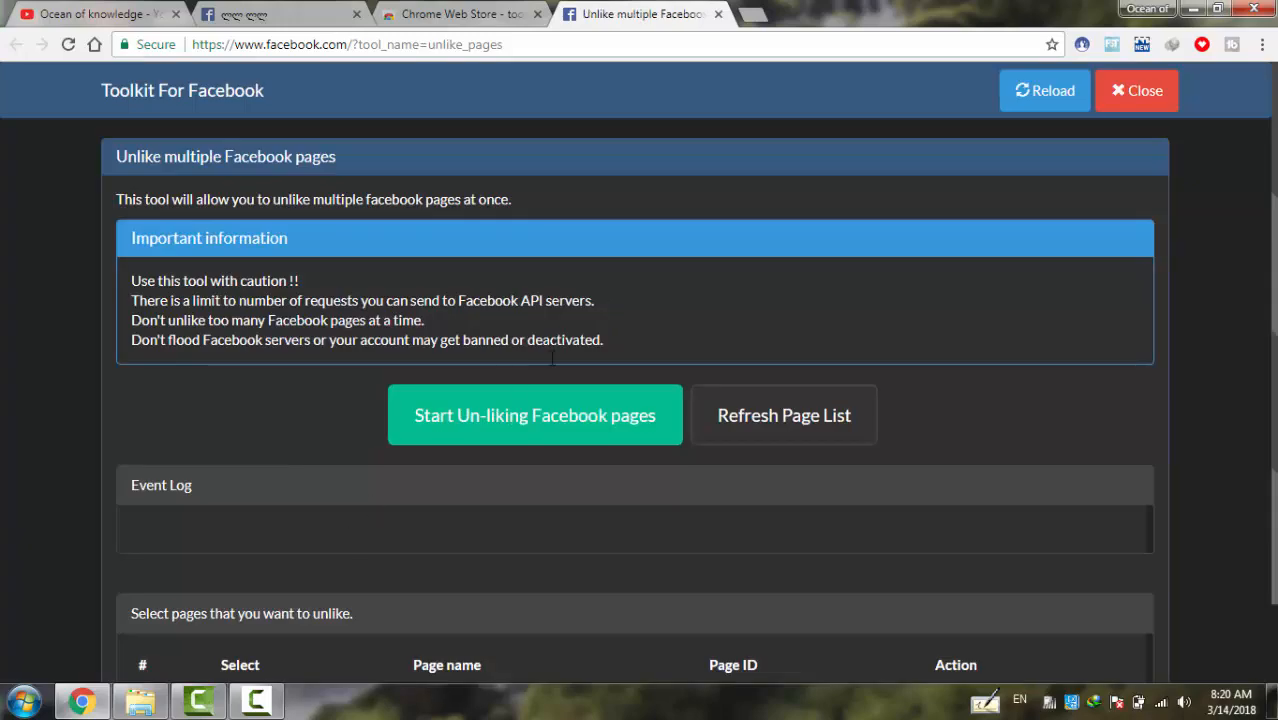
scroll(540, 488, down, 3)
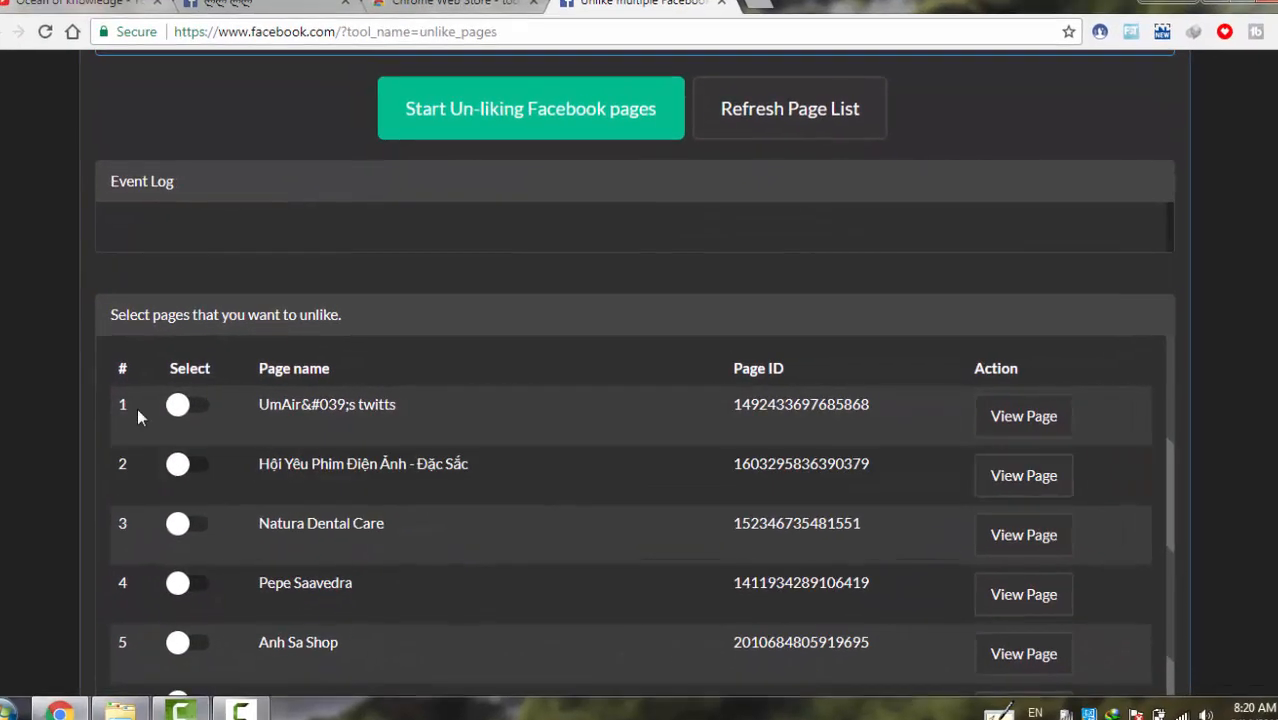
scroll(1187, 364, down, 3)
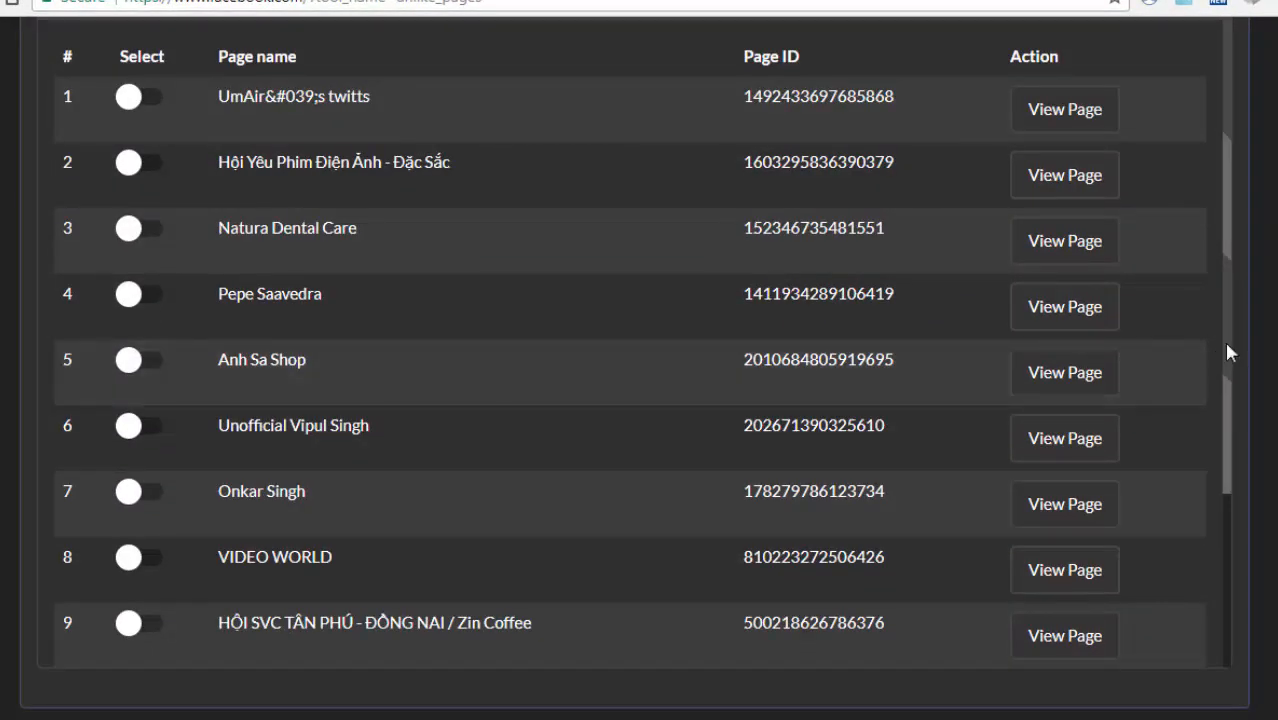
drag(1227, 345, 1223, 588)
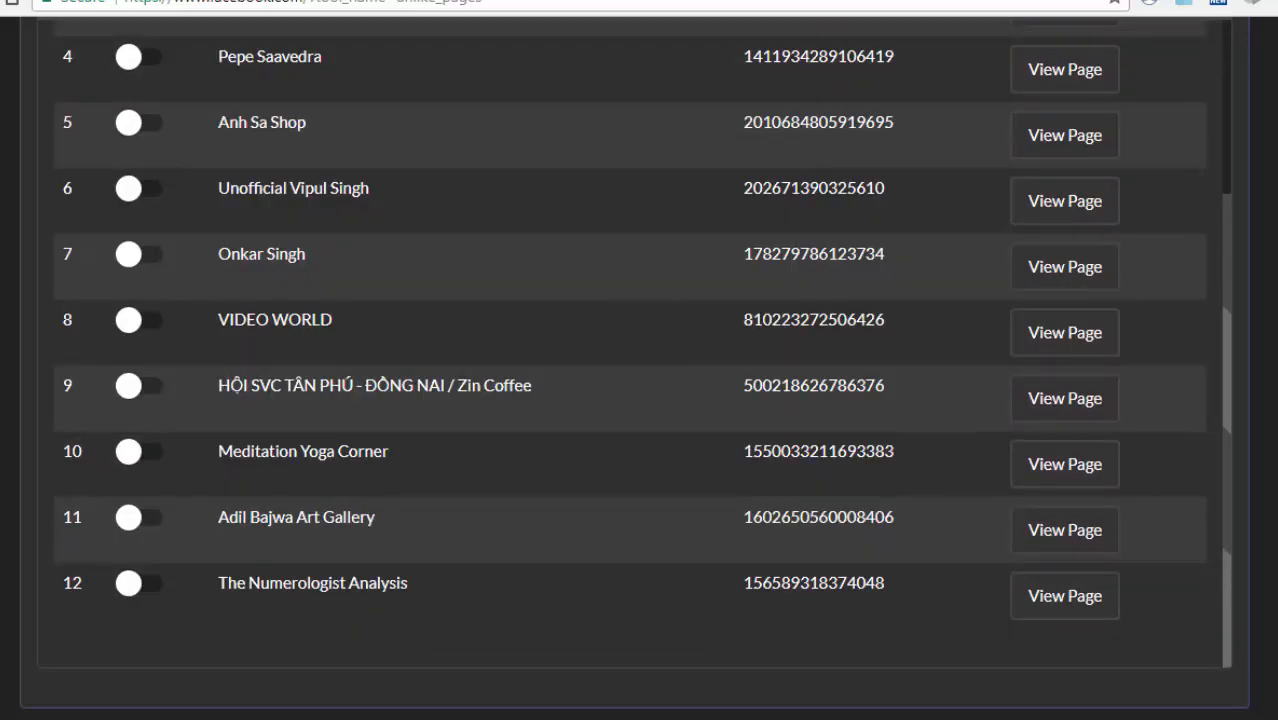
scroll(633, 400, up, 2)
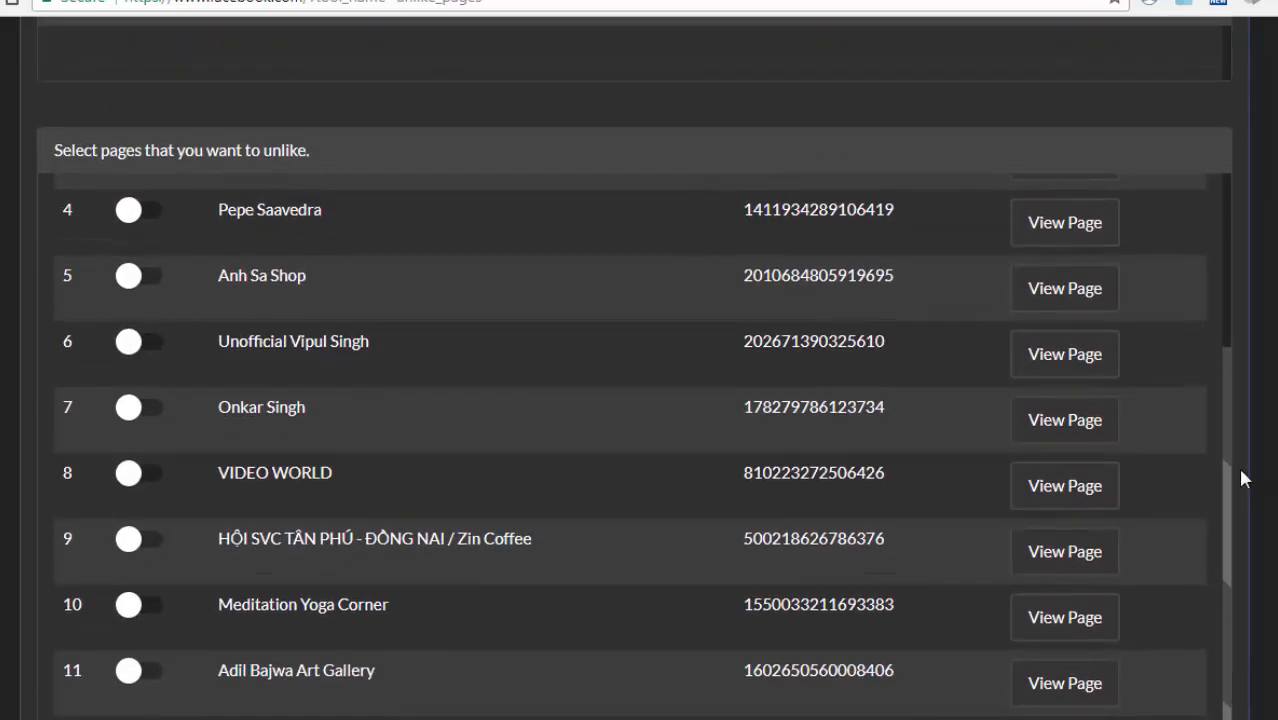
drag(1229, 465, 1250, 228)
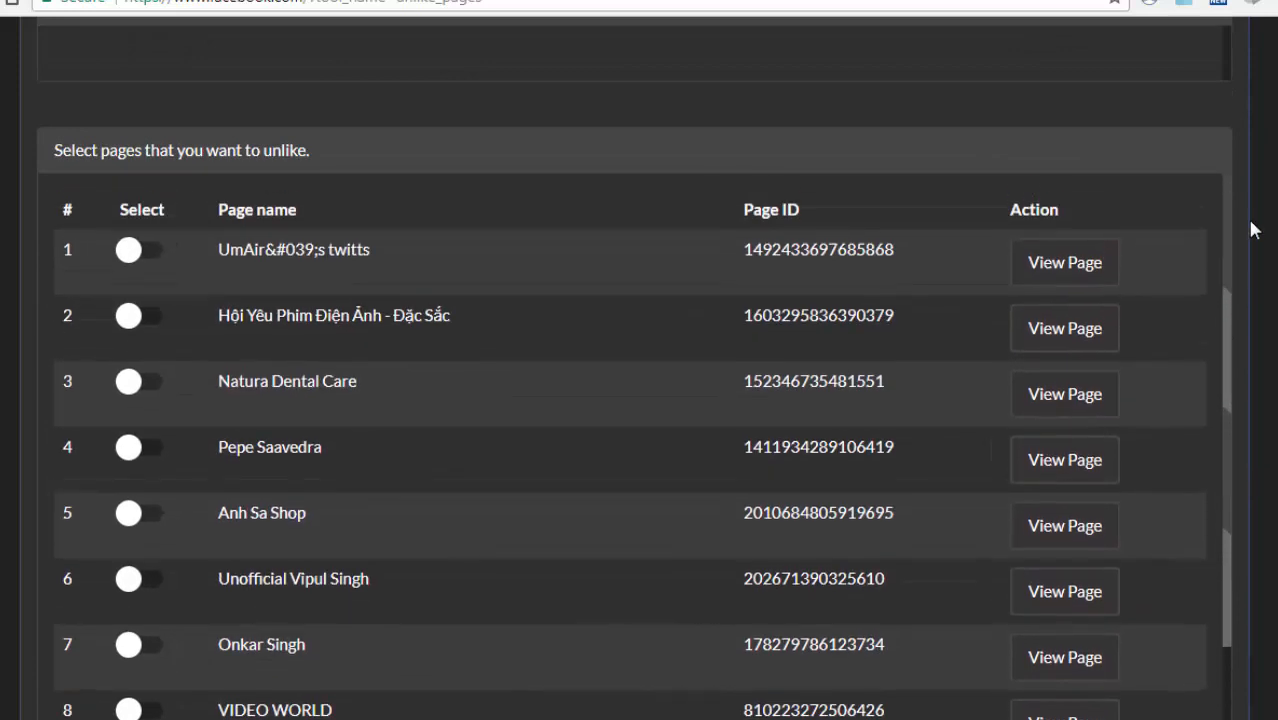
Step: Select all twelve pages in the list for unliking, from row 1 through row 12
click(147, 257)
click(139, 319)
click(152, 394)
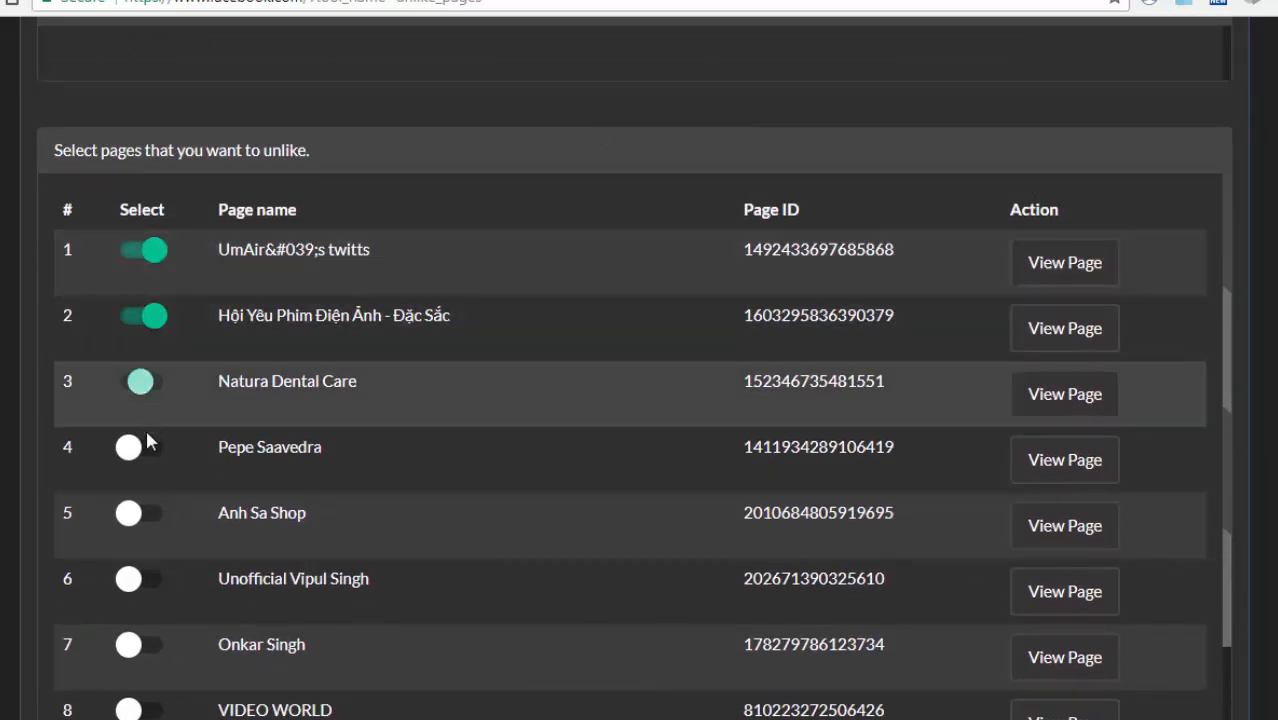
click(140, 458)
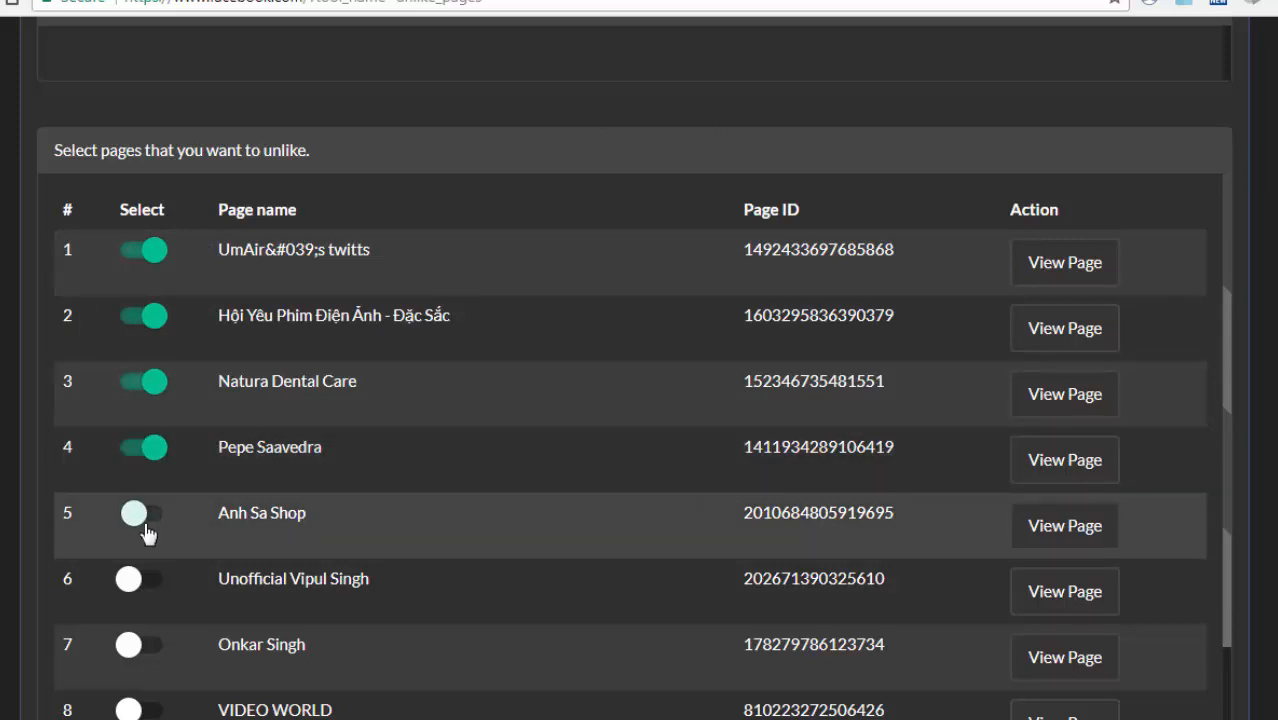
click(145, 525)
click(138, 588)
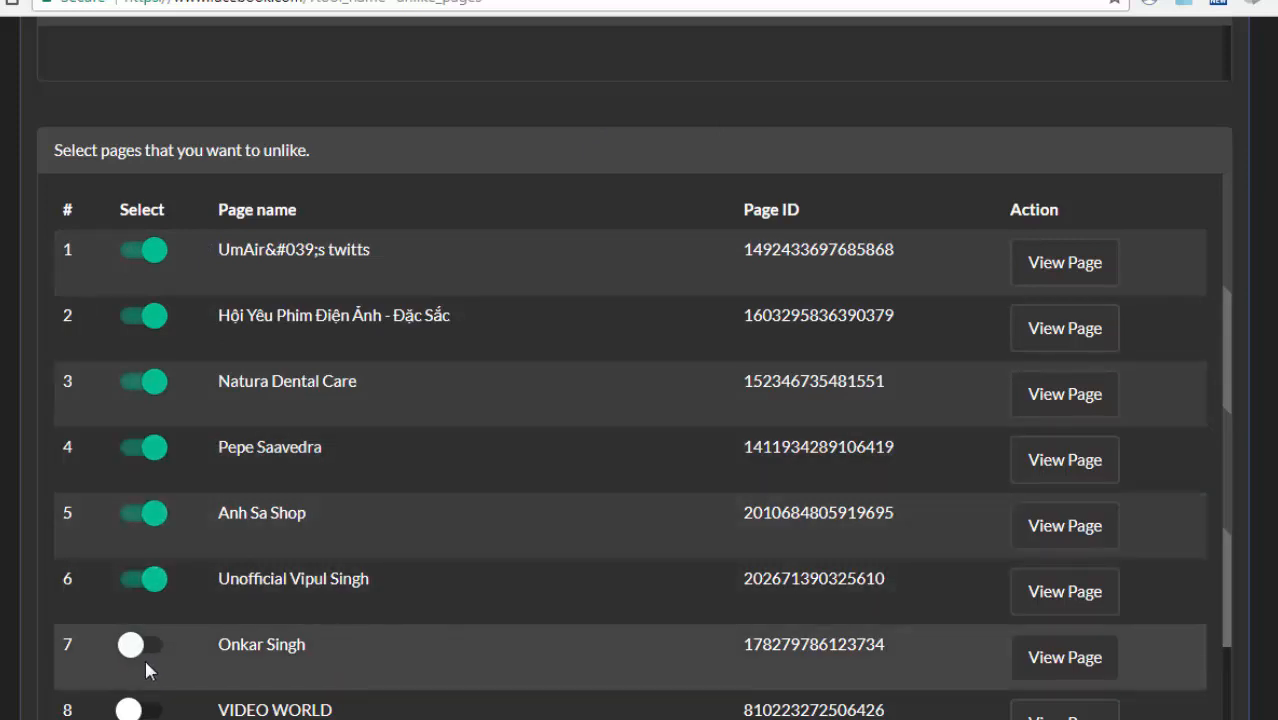
click(143, 652)
click(141, 710)
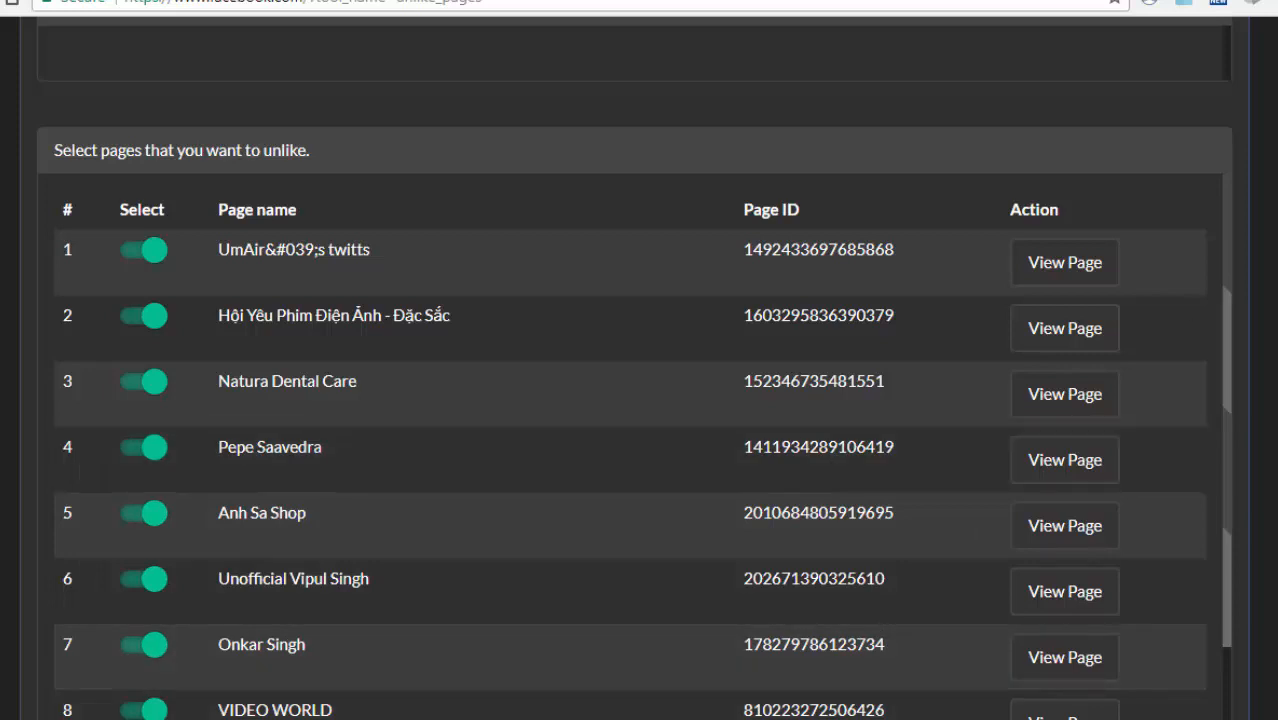
scroll(1221, 280, down, 3)
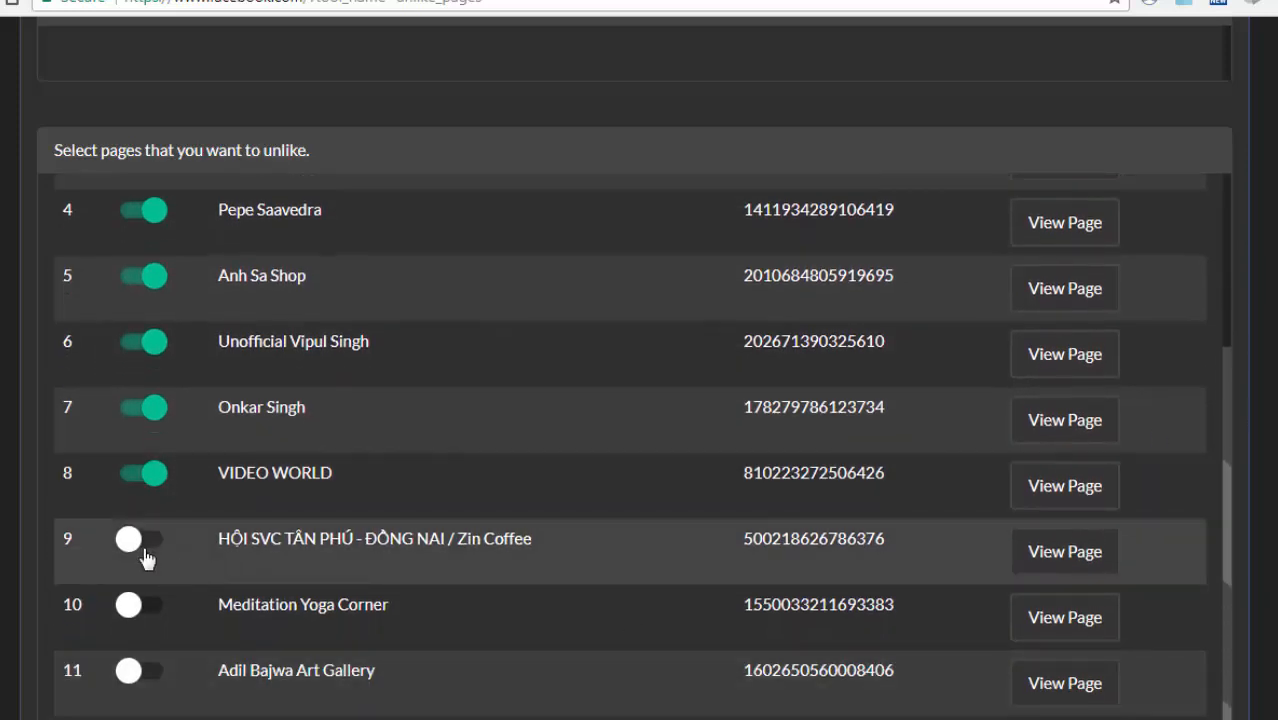
click(152, 548)
click(143, 610)
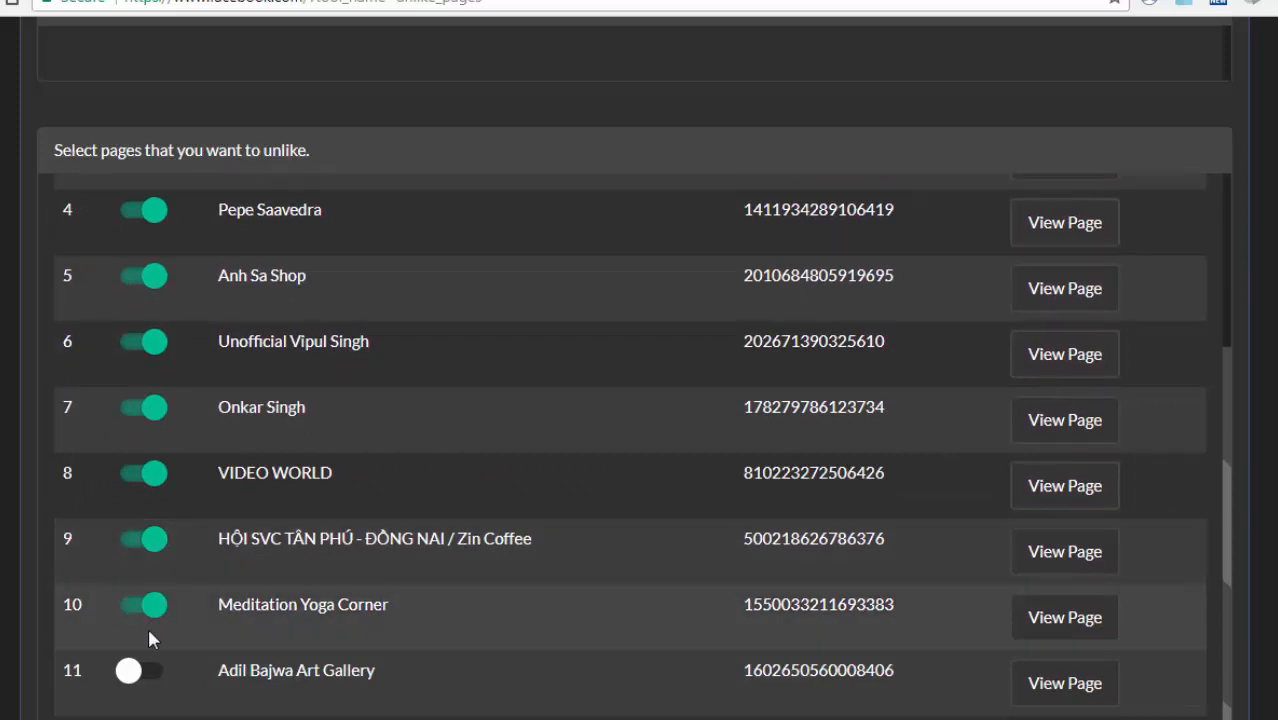
click(147, 658)
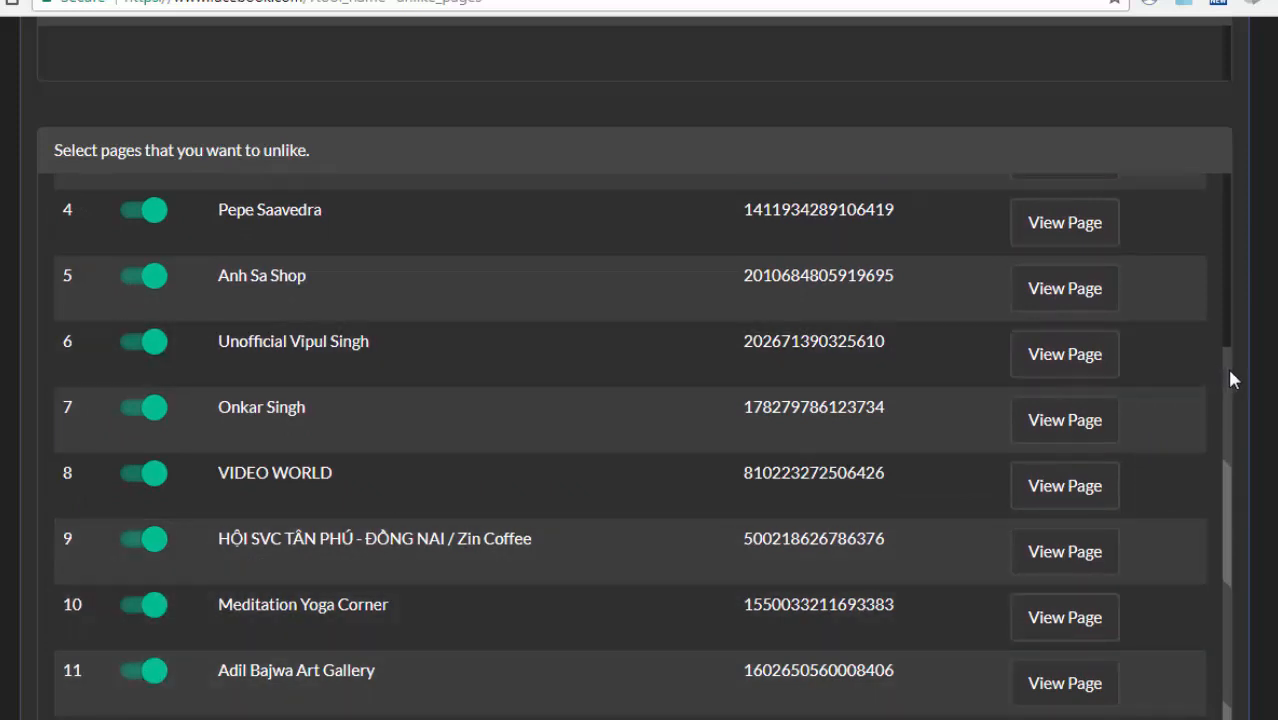
scroll(1233, 480, down, 2)
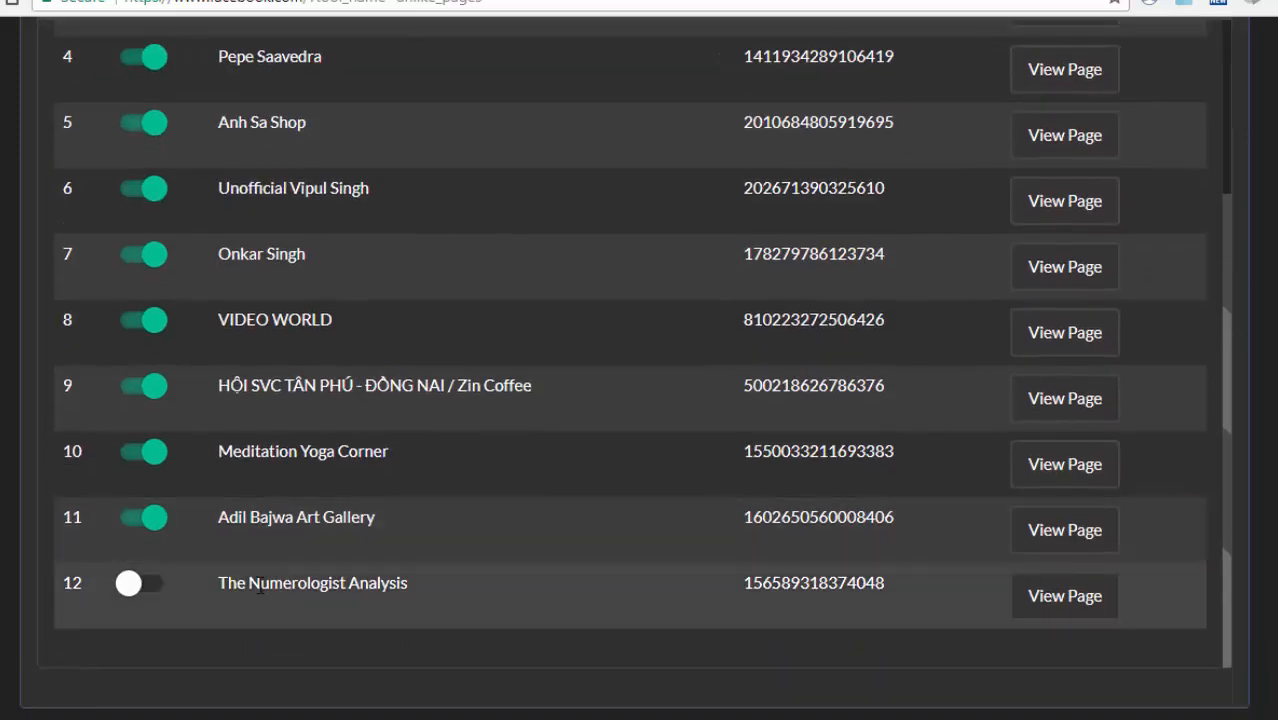
click(148, 588)
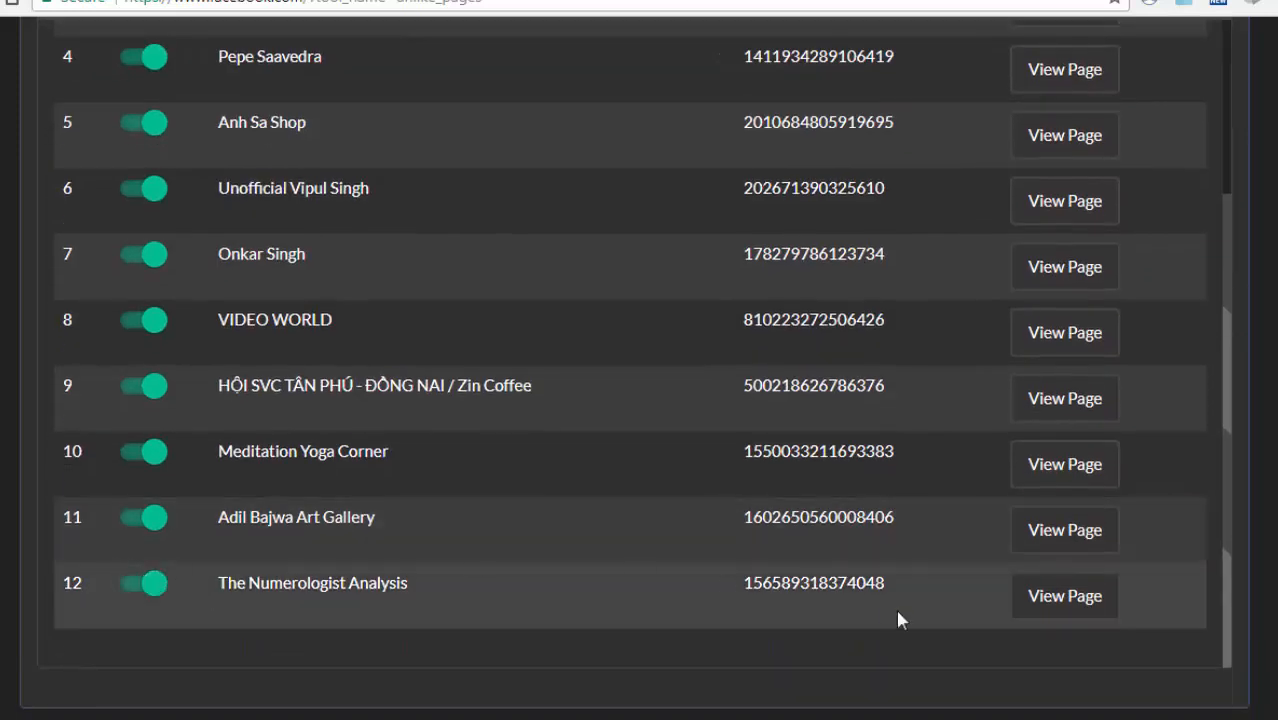
Step: Review the selected rows and start un-liking the selected Facebook pages
scroll(1240, 400, up, 7)
scroll(1240, 400, down, 7)
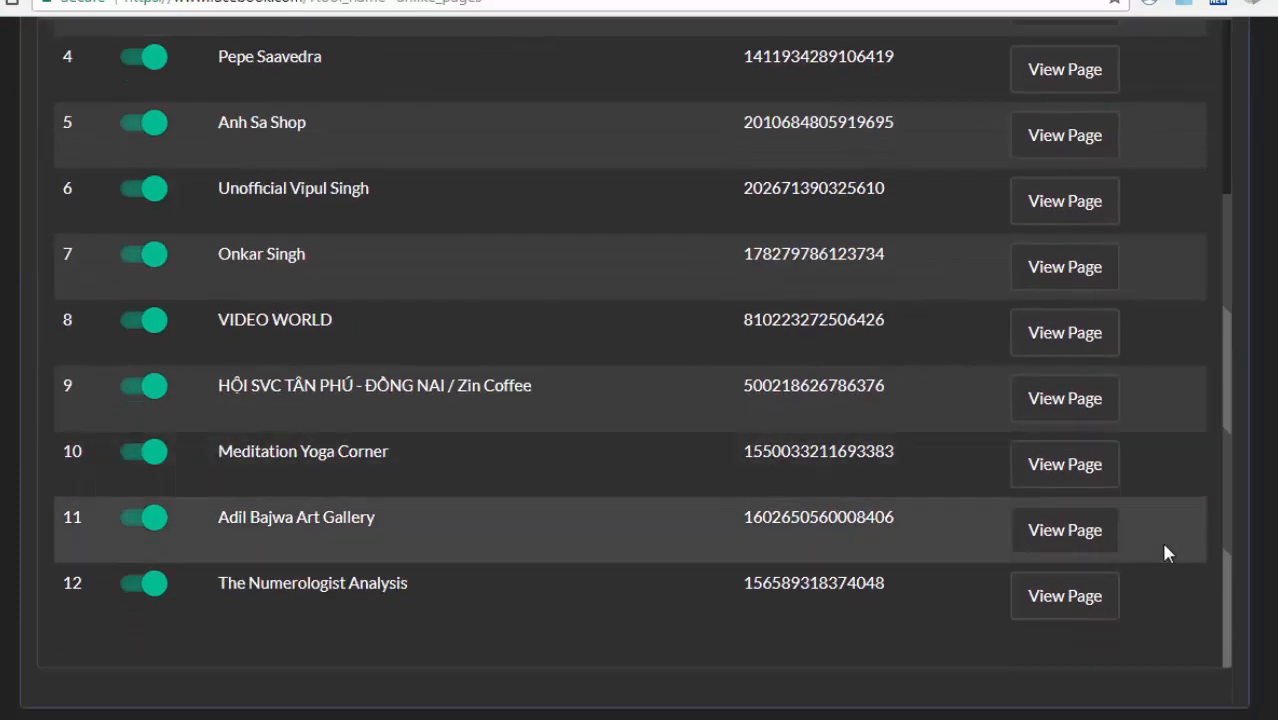
scroll(1164, 549, up, 3)
scroll(640, 400, up, 3)
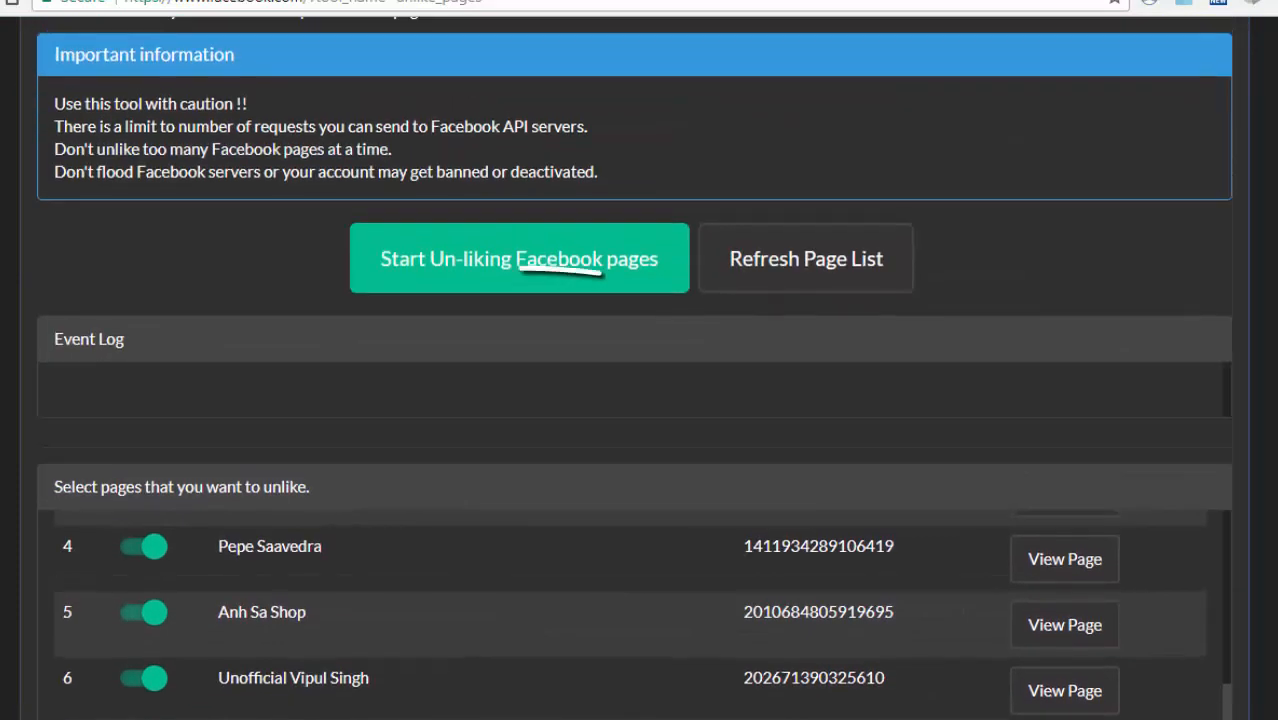
scroll(1070, 200, up, 1)
click(490, 338)
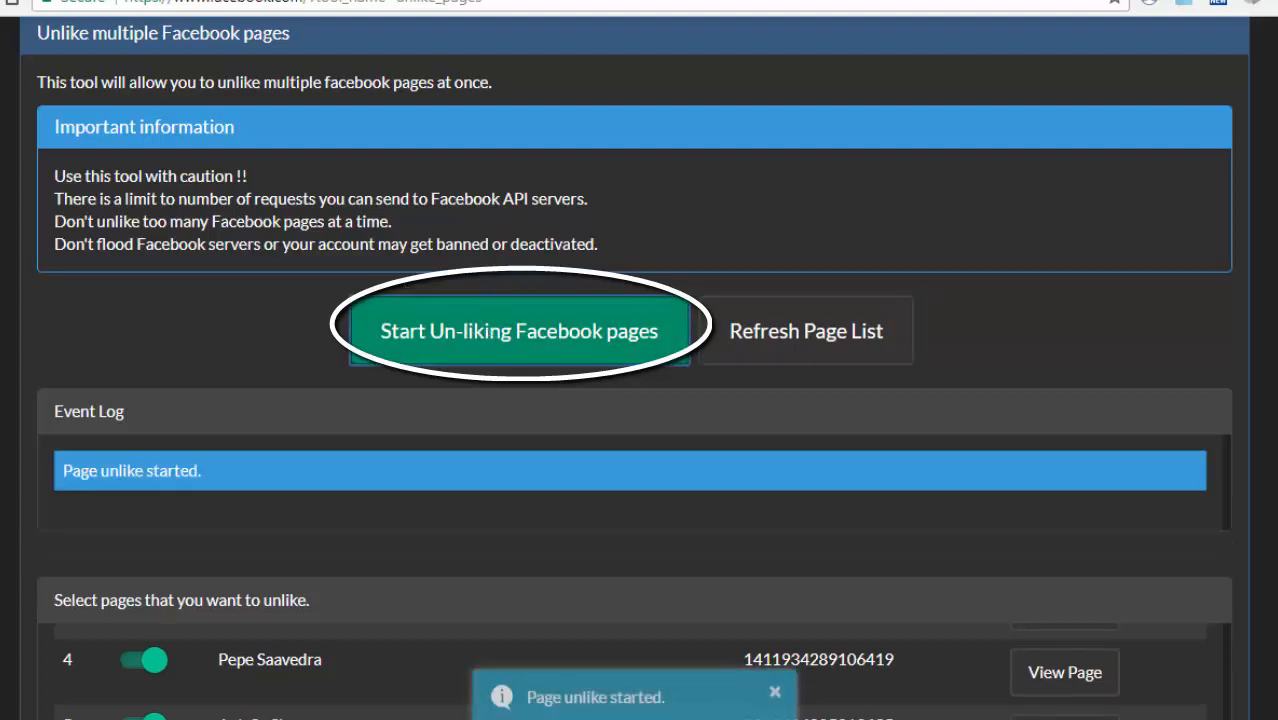
Step: Examine the event log and the selected page list while the pages are being unliked
scroll(745, 280, down, 2)
scroll(514, 680, down, 1)
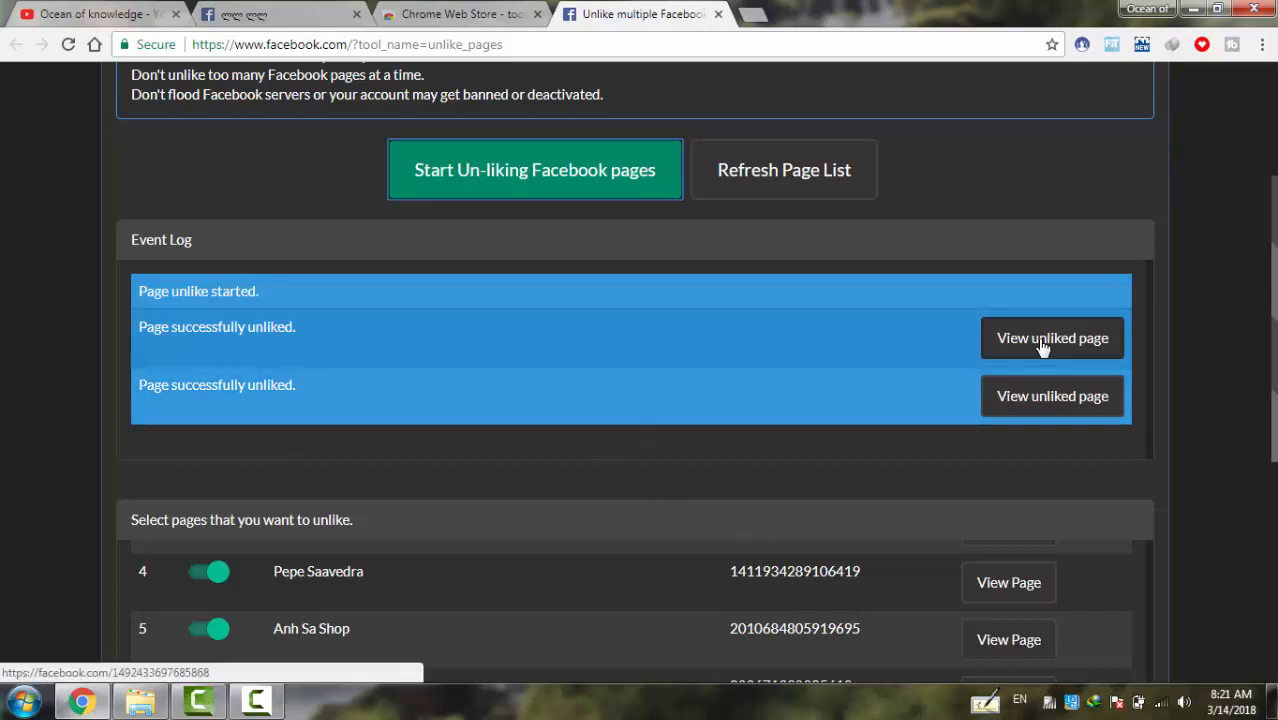
scroll(640, 400, down, 1)
scroll(640, 400, down, 4)
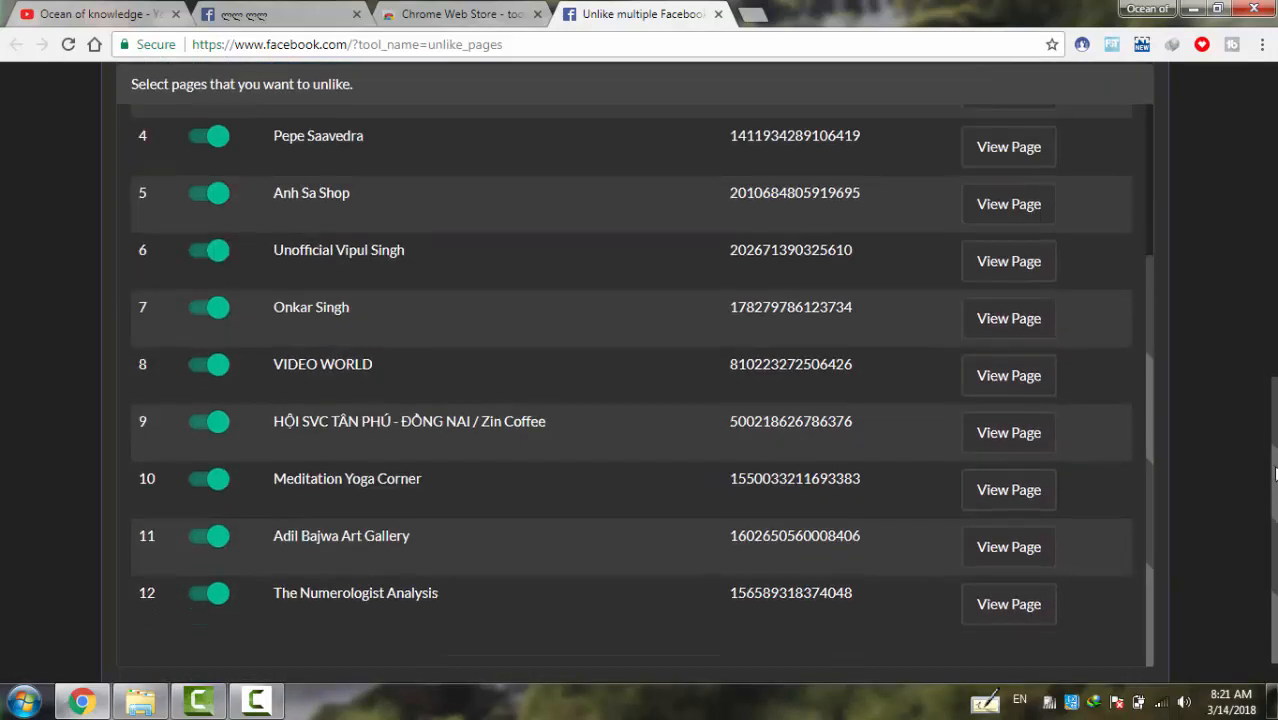
scroll(640, 400, up, 7)
scroll(640, 400, down, 5)
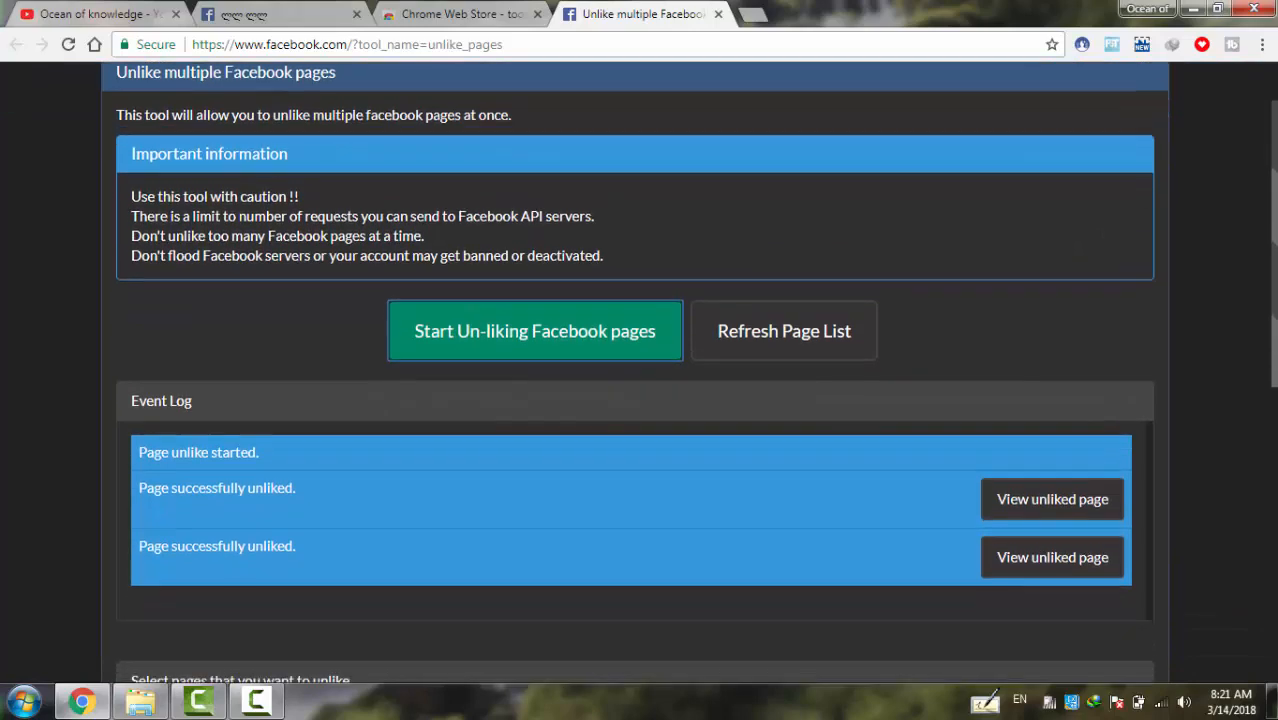
scroll(1272, 243, down, 2)
scroll(1272, 243, up, 5)
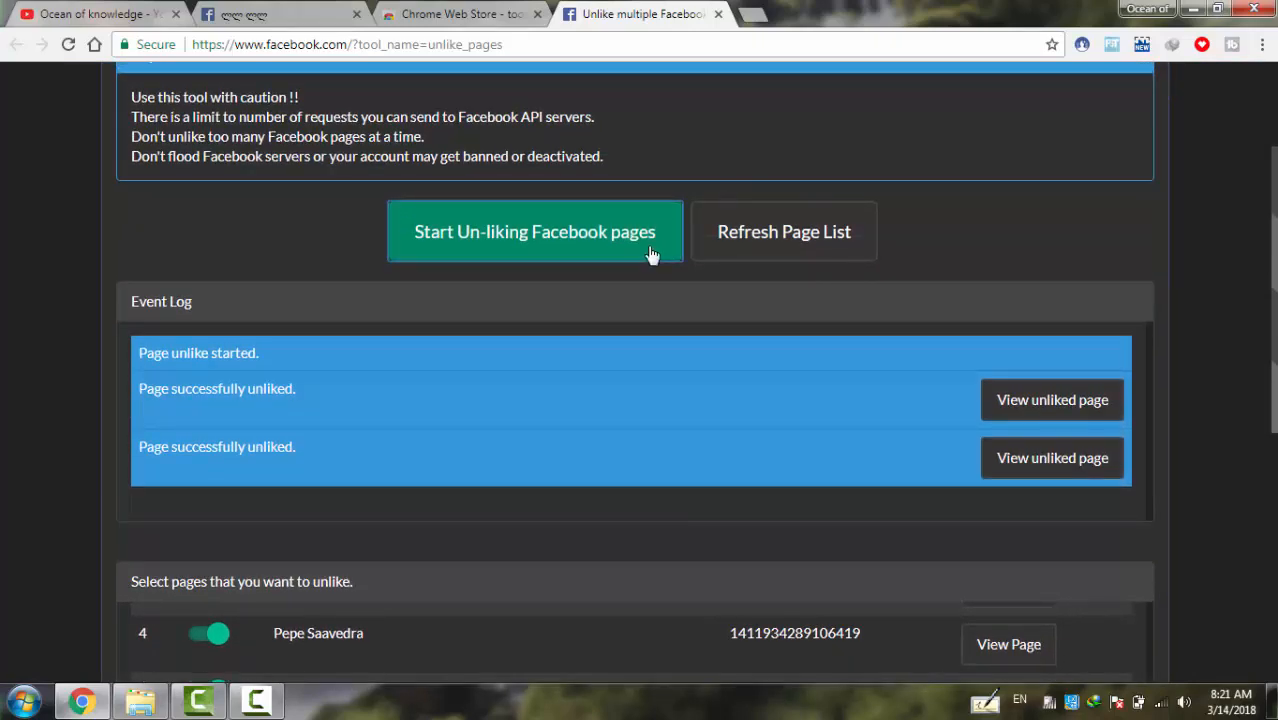
scroll(1272, 450, down, 5)
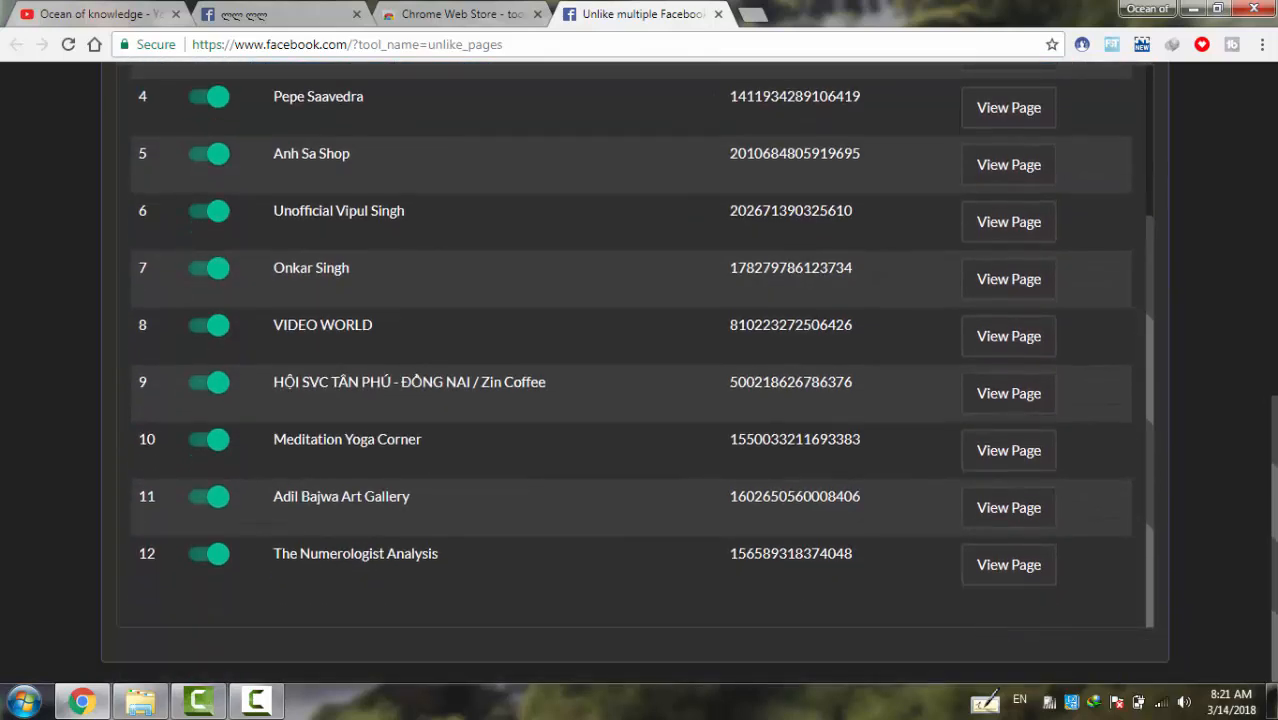
scroll(1272, 450, up, 5)
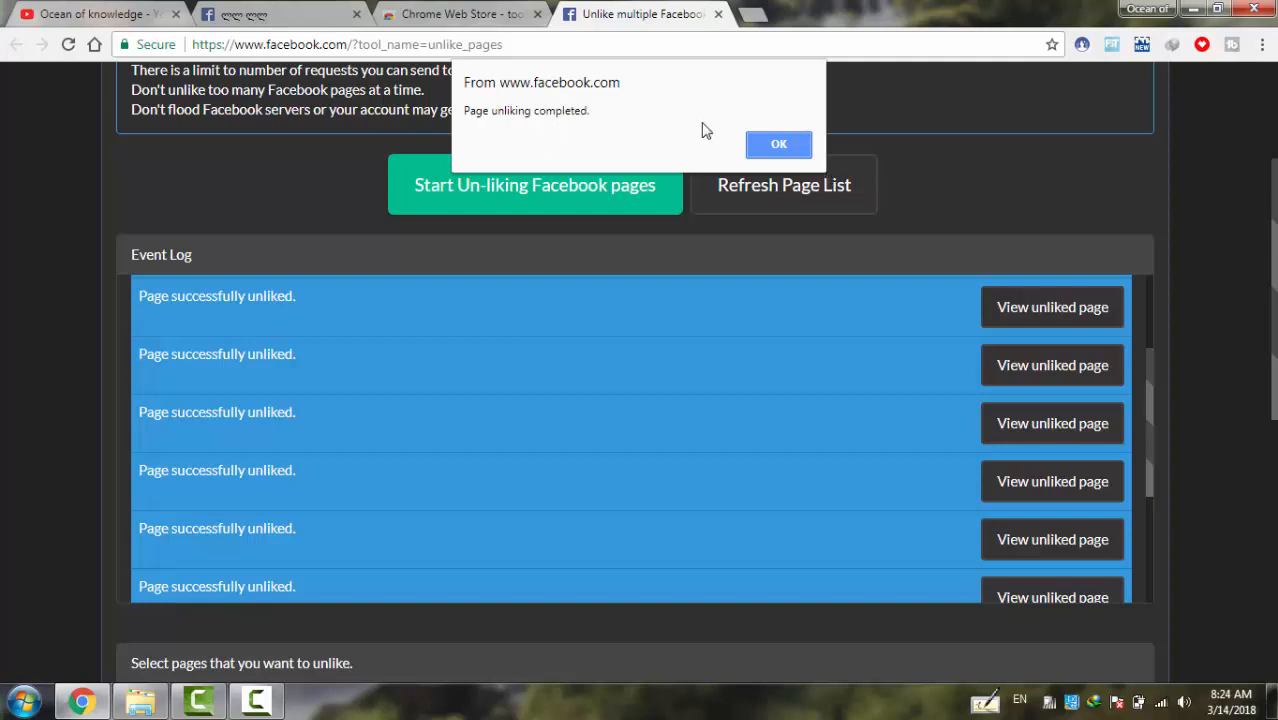
Step: Dismiss the unliking notice and reload the Facebook profile's Likes page to check the remaining likes
click(790, 154)
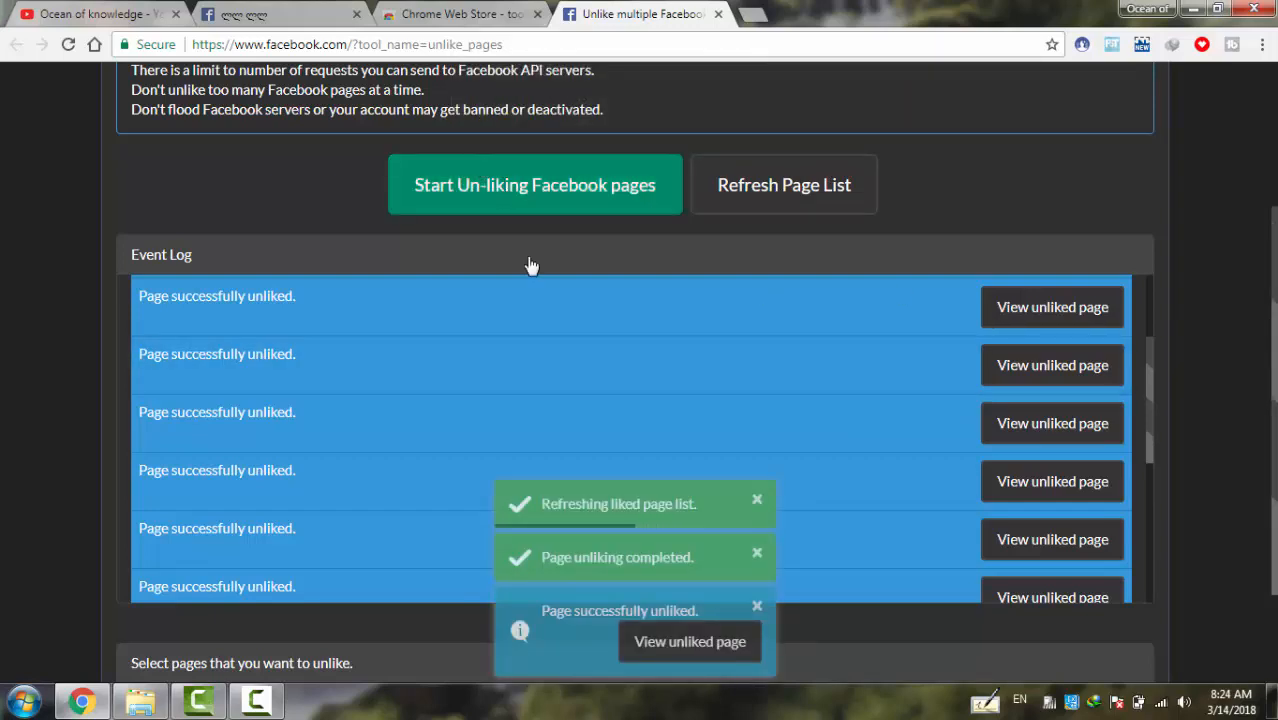
click(300, 18)
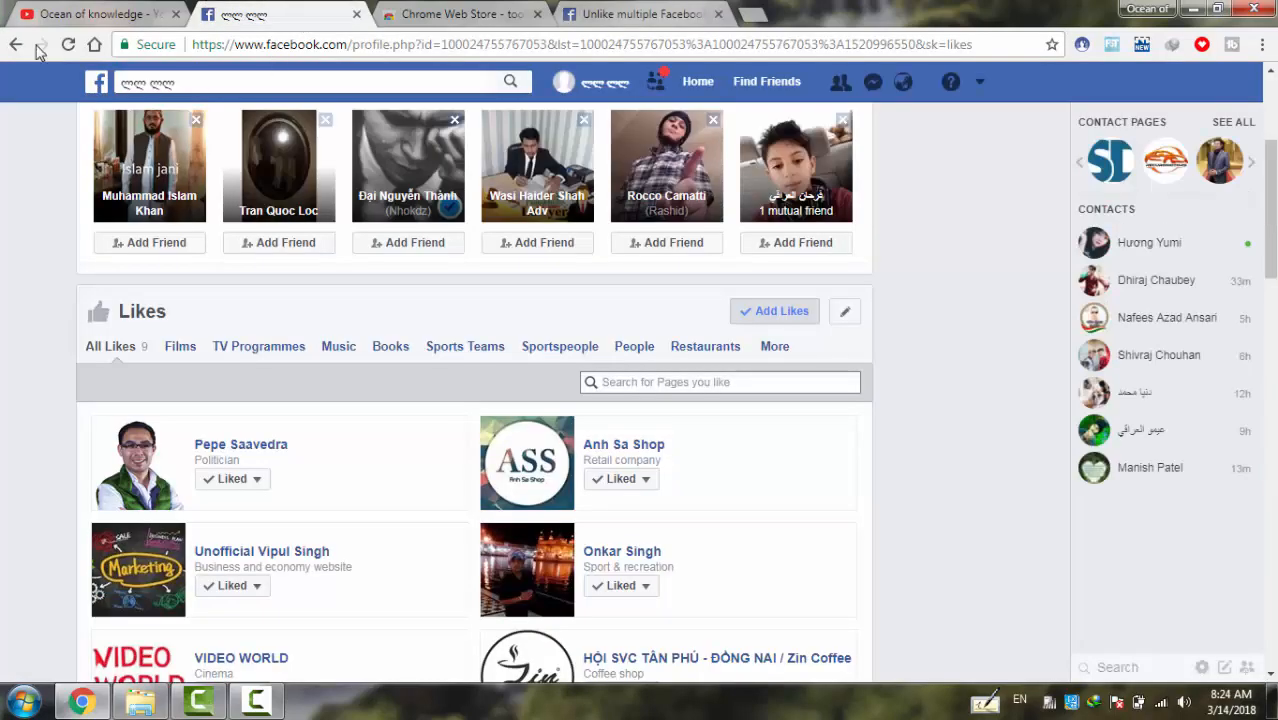
click(69, 45)
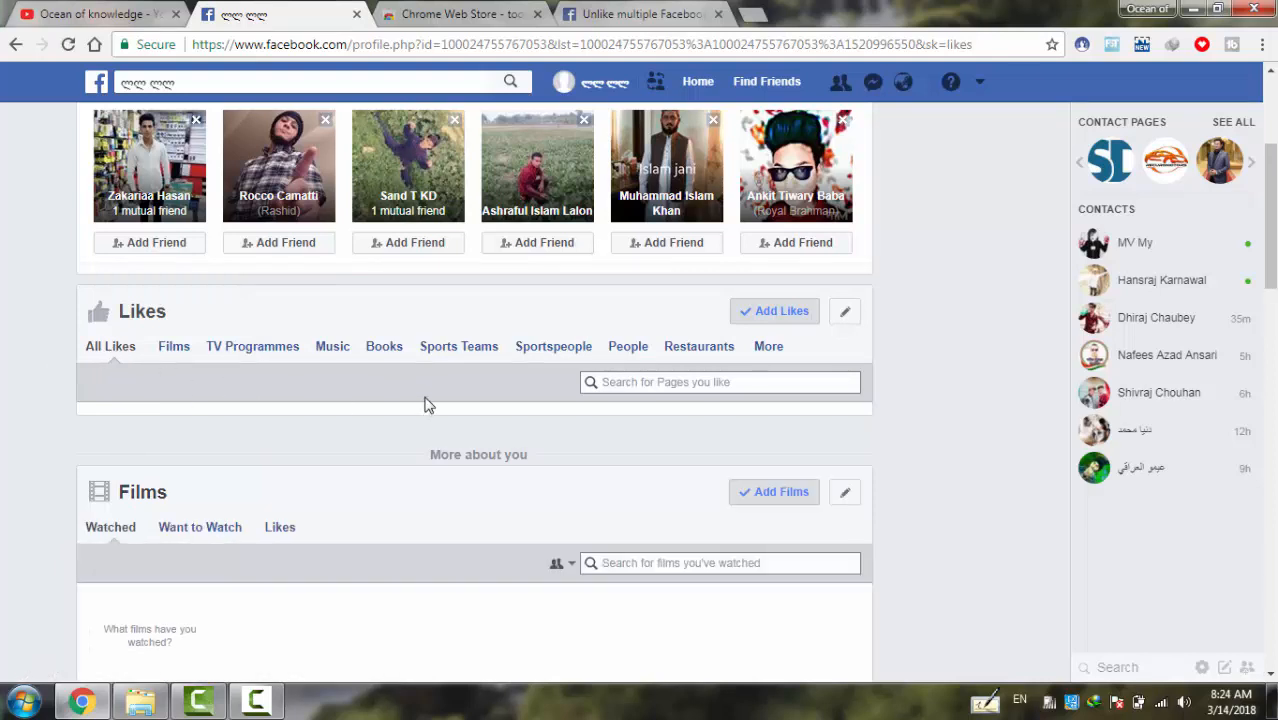
Step: Return to the Unlike multiple Facebook pages tool and close it
click(624, 13)
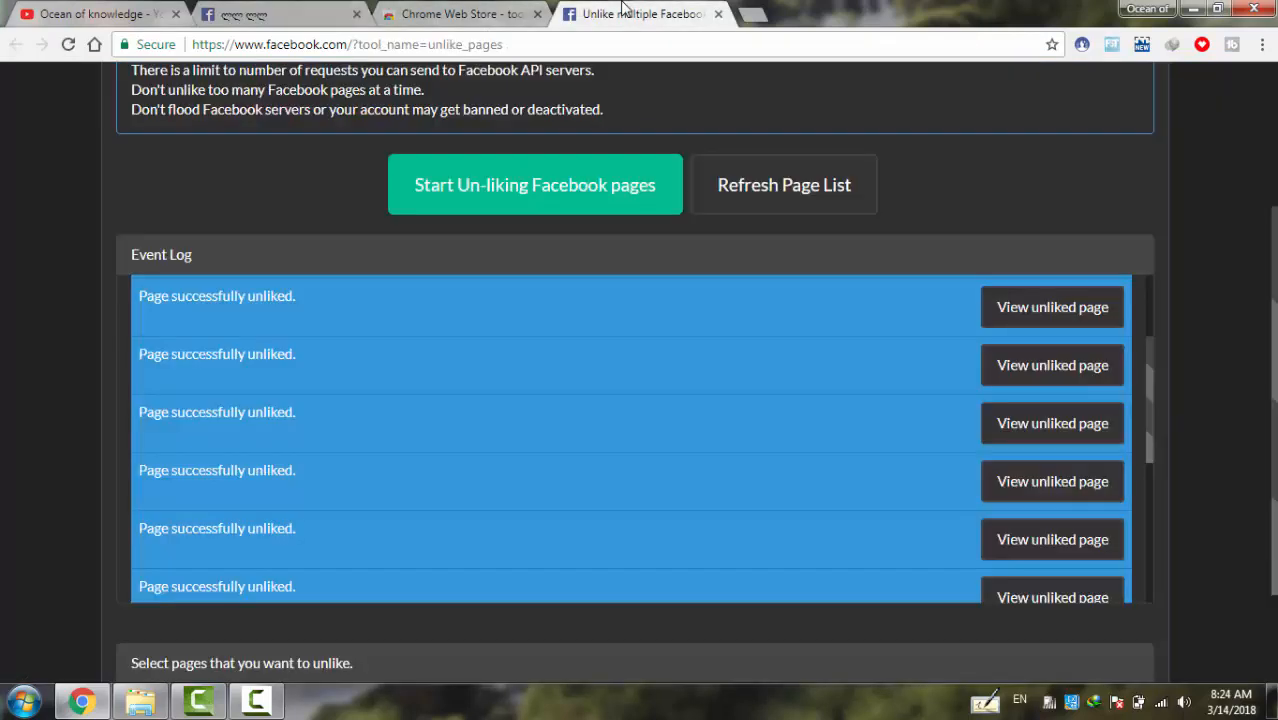
scroll(640, 400, up, 3)
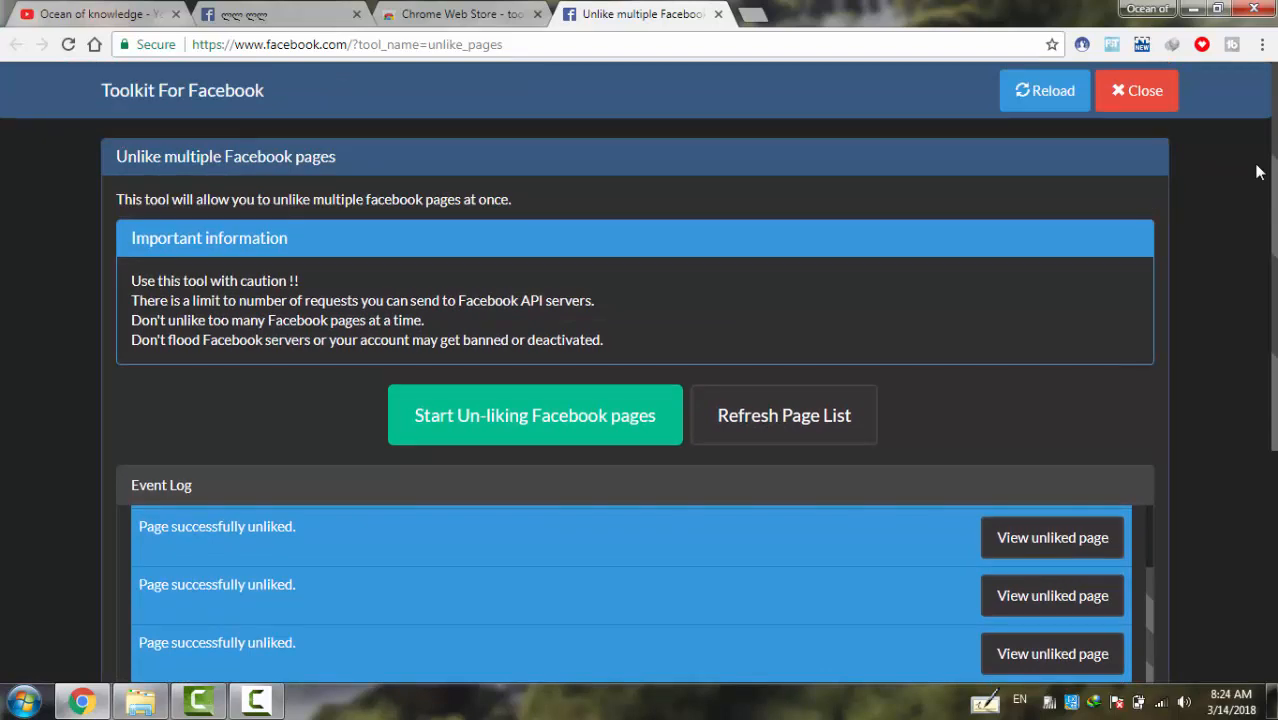
click(1110, 102)
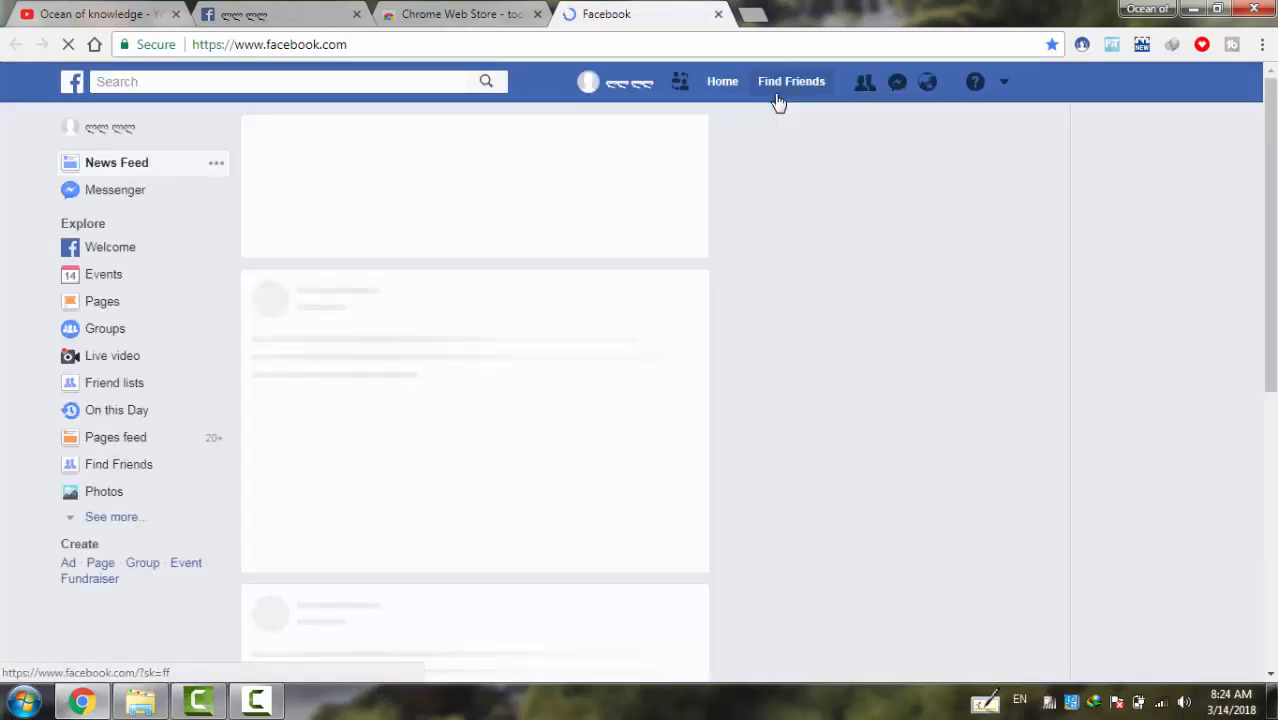
Step: From the Facebook Likes page, open the Toolkit For Facebook extension and look through its account, removal and unfollow tools
click(450, 12)
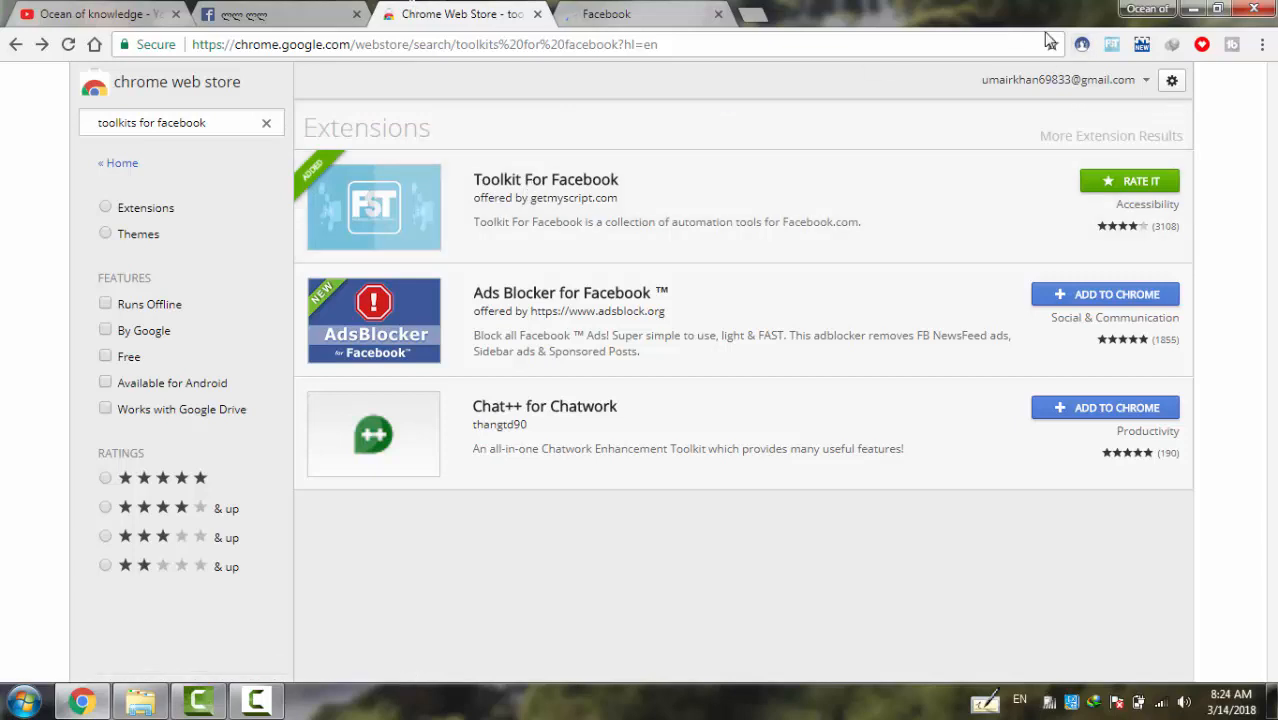
click(268, 10)
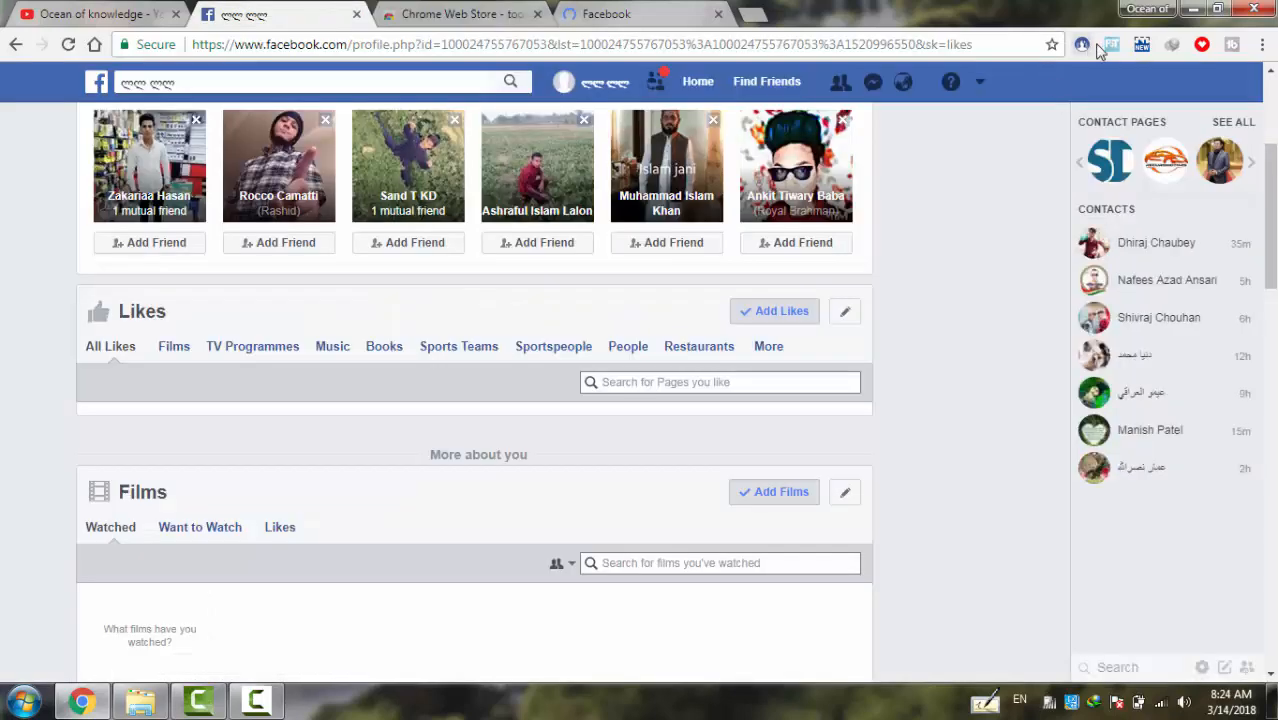
click(1110, 46)
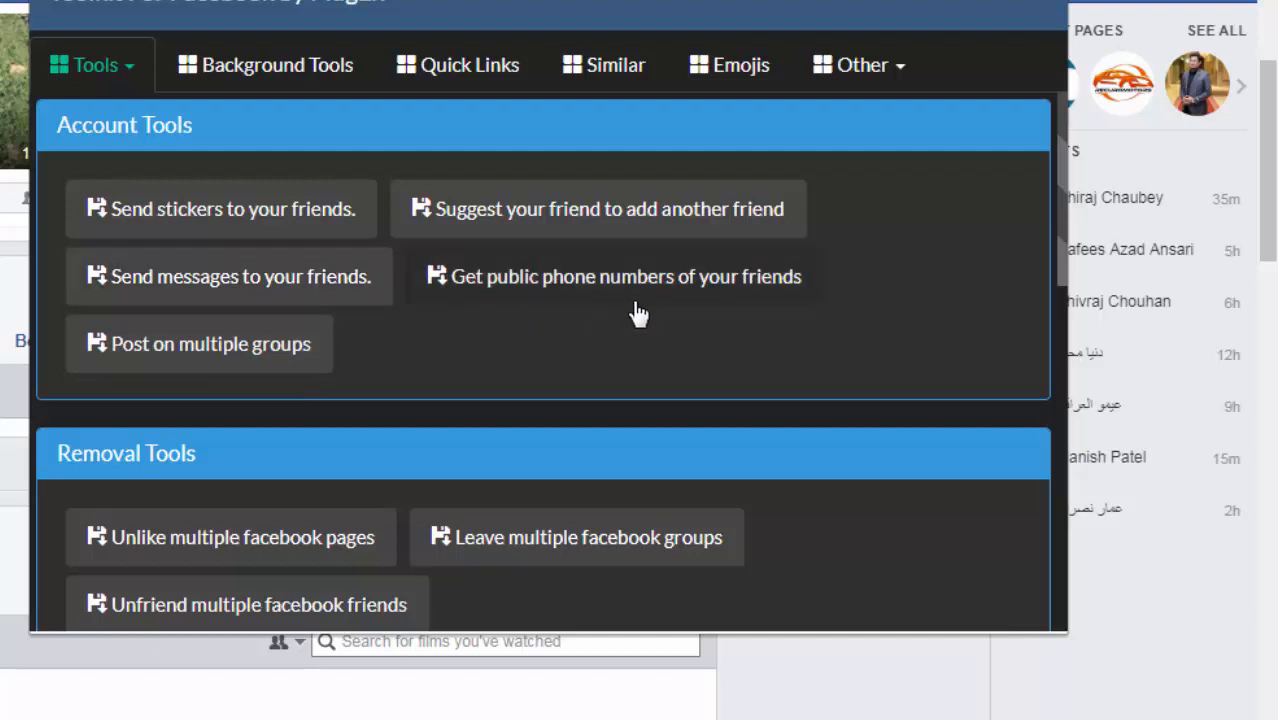
scroll(640, 340, down, 3)
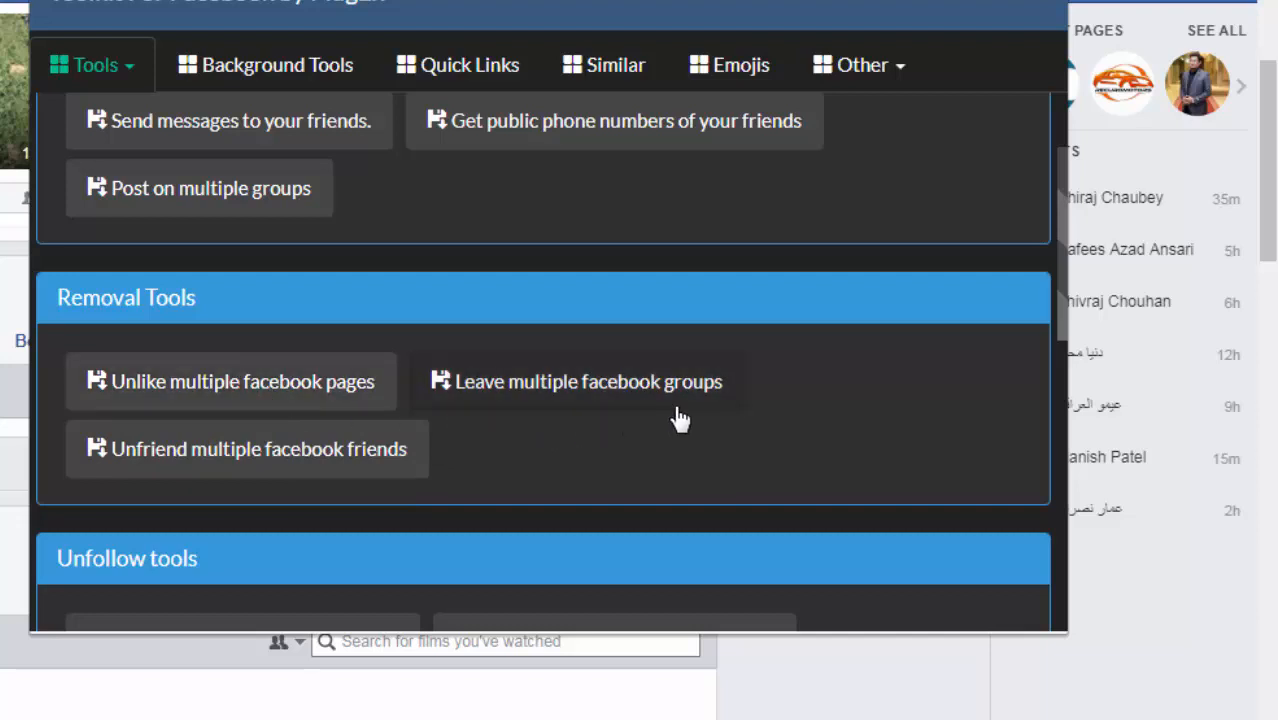
scroll(696, 437, down, 1)
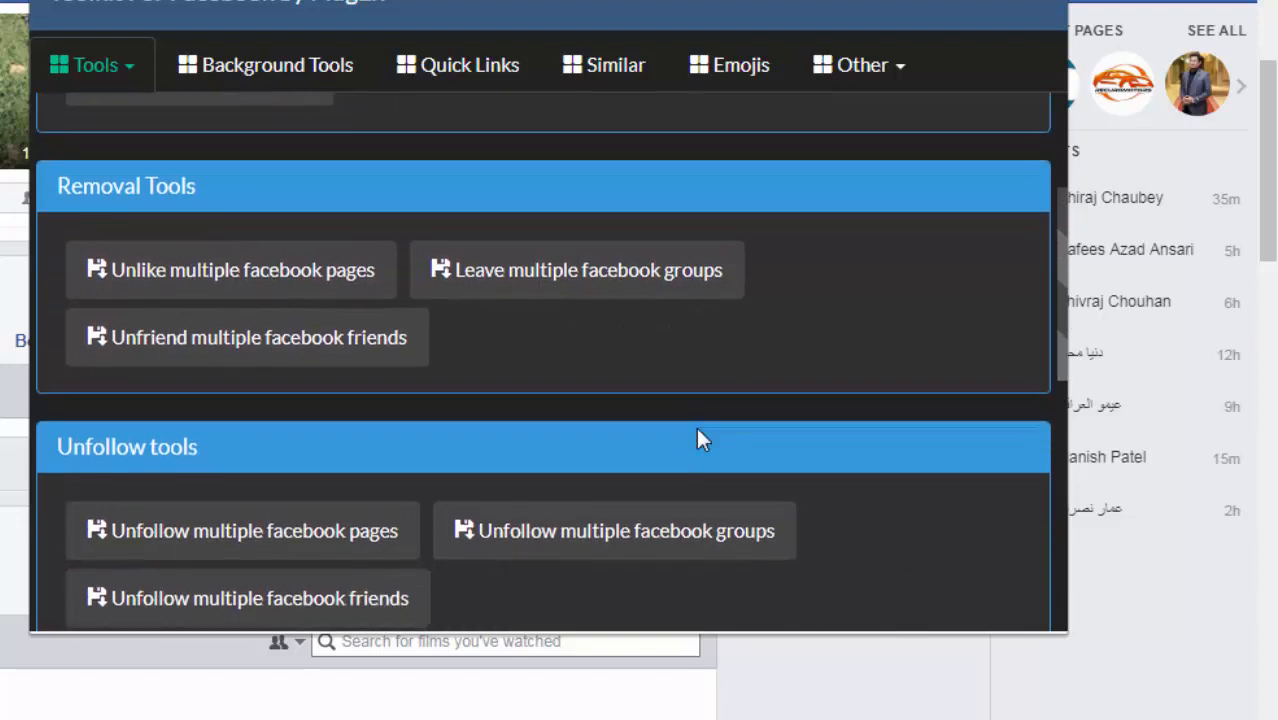
Step: Look through the Ocean of knowledge YouTube channel's uploads for the video on inviting all Facebook friends to a group
scroll(698, 432, down, 1)
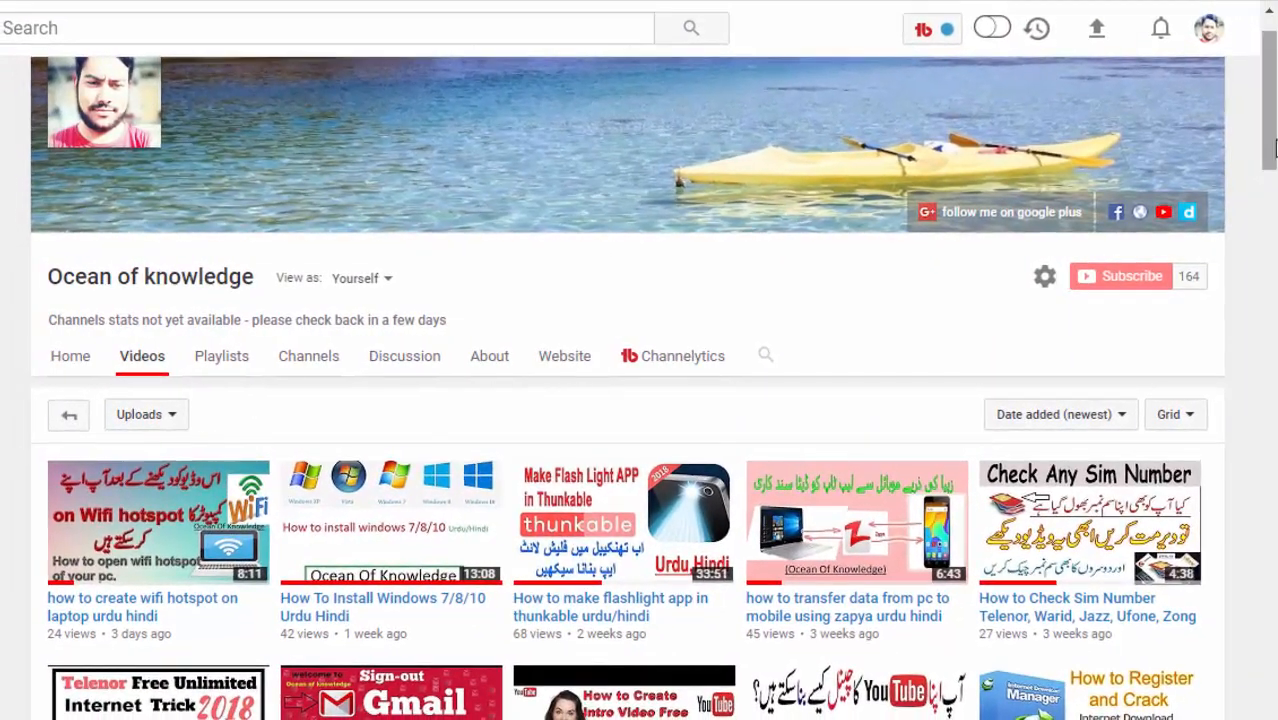
drag(1275, 148, 1272, 676)
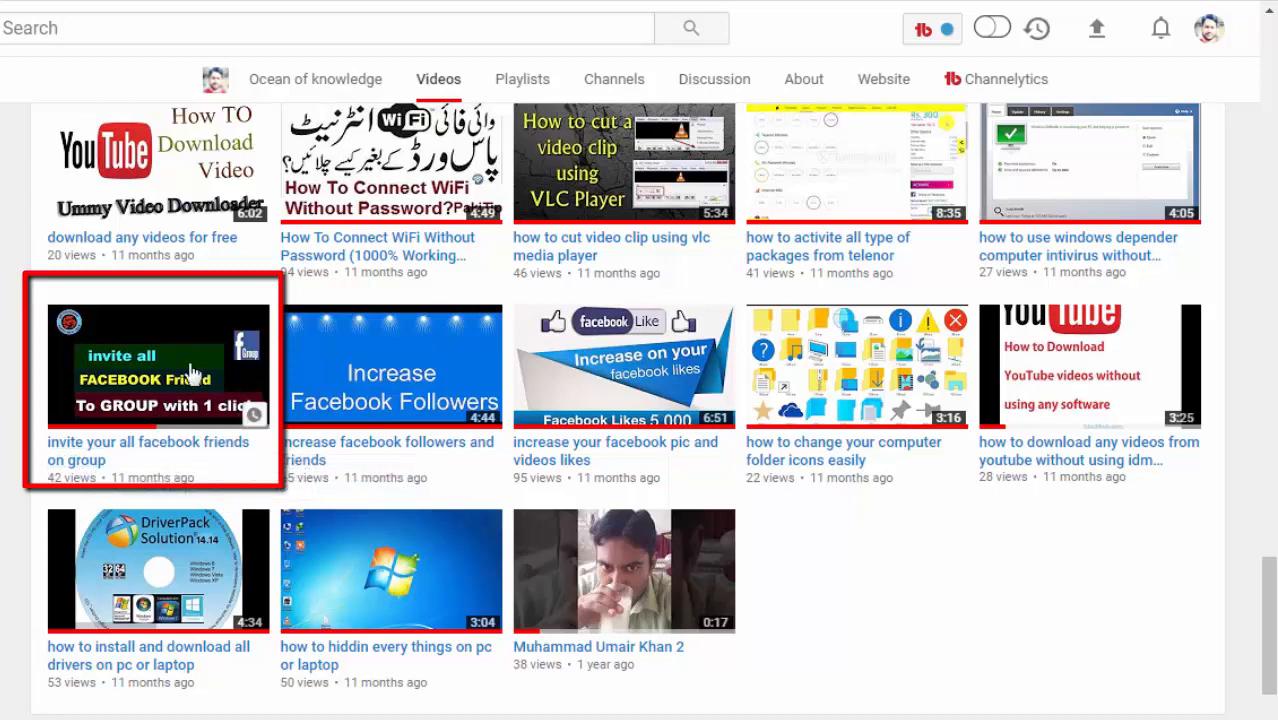
mouse_move(193, 372)
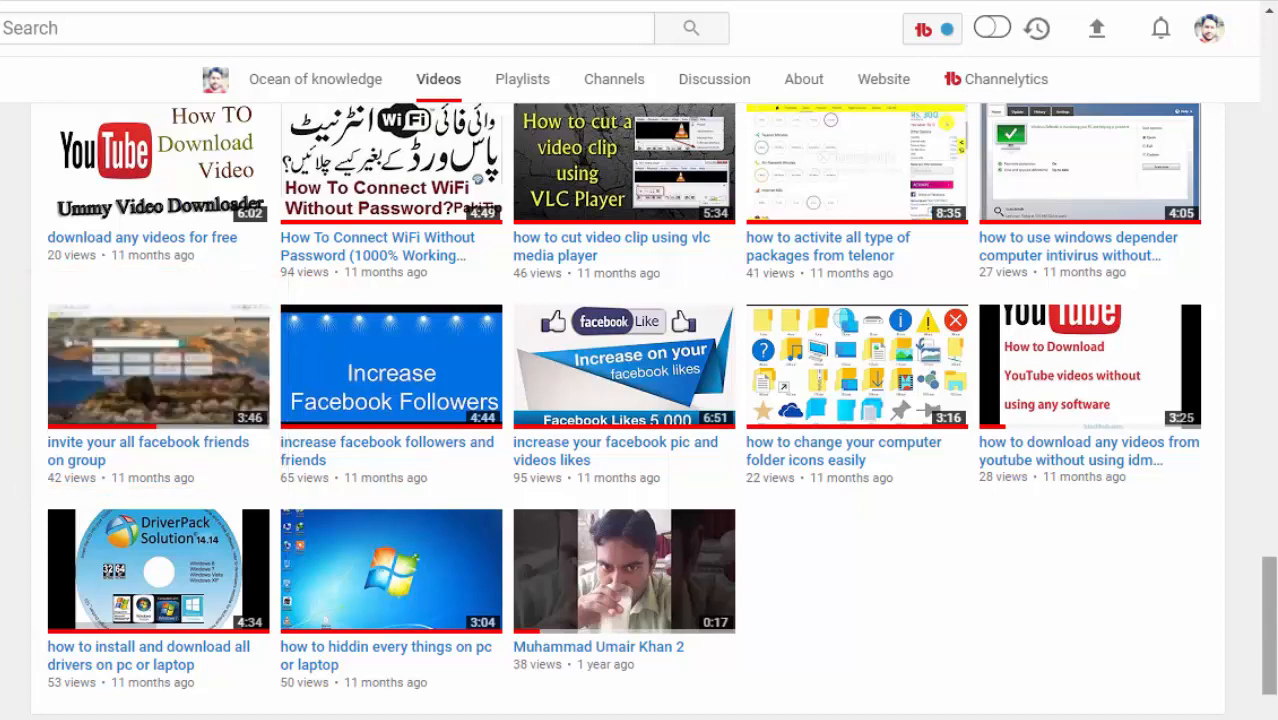
drag(1274, 578, 1274, 516)
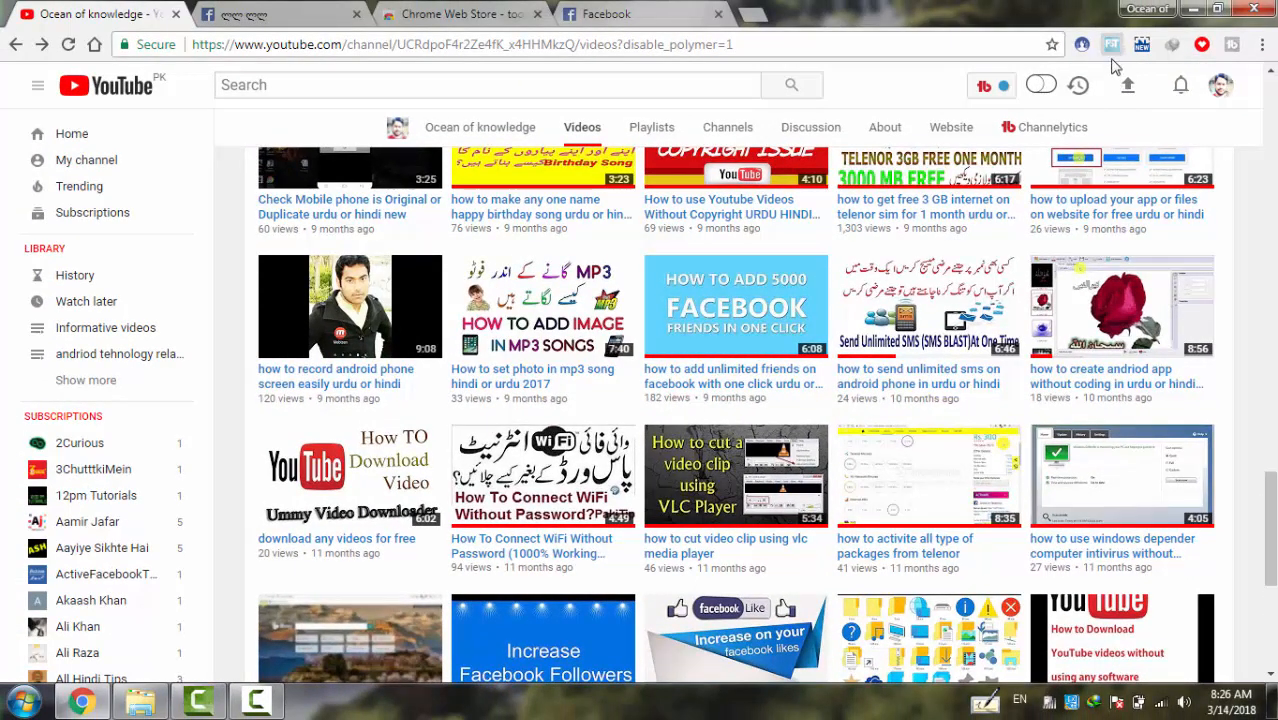
Step: Open the Toolkit For Facebook extension from the YouTube channel page and review its tools through the Frame Tools and Backup Tools groups
click(1111, 45)
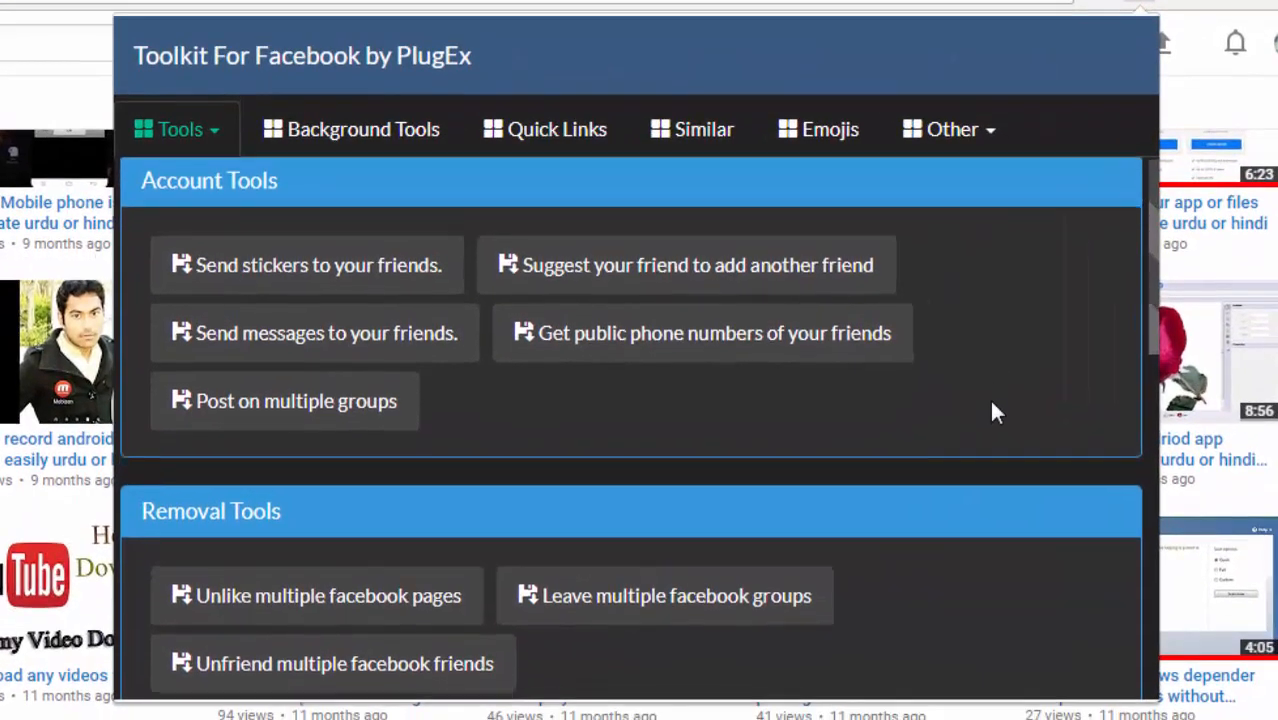
scroll(993, 412, down, 8)
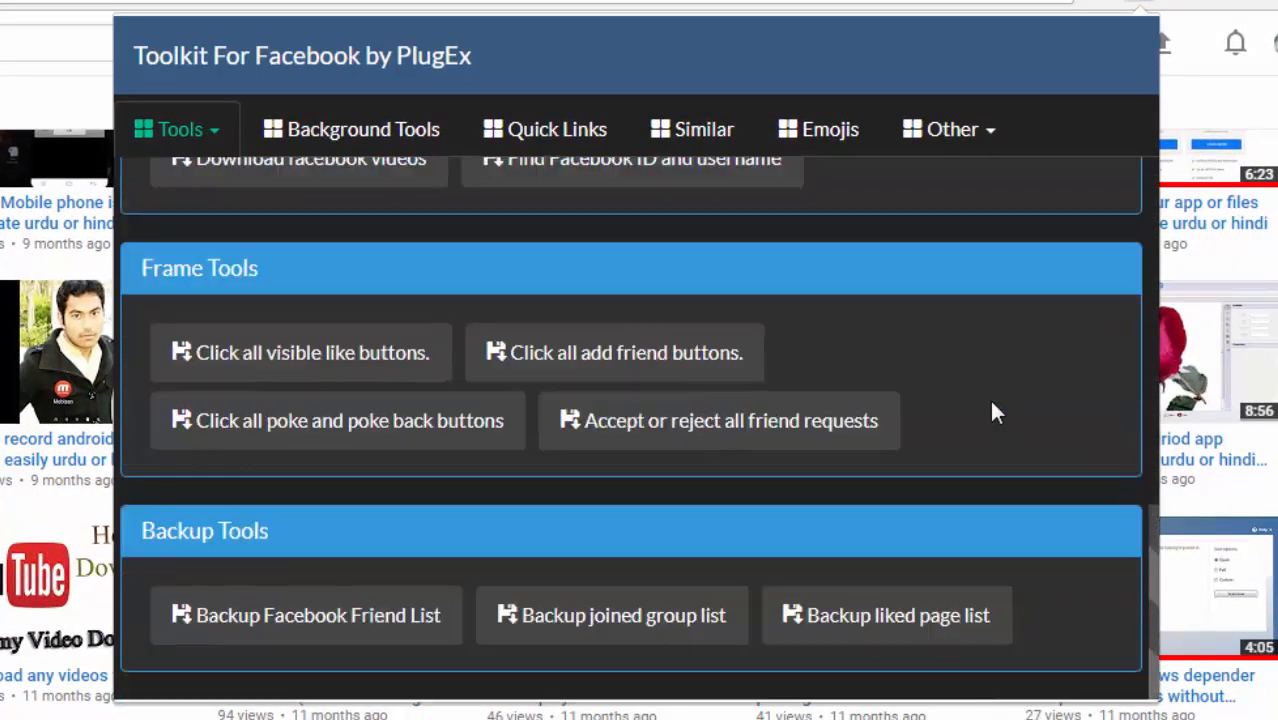
scroll(993, 410, up, 8)
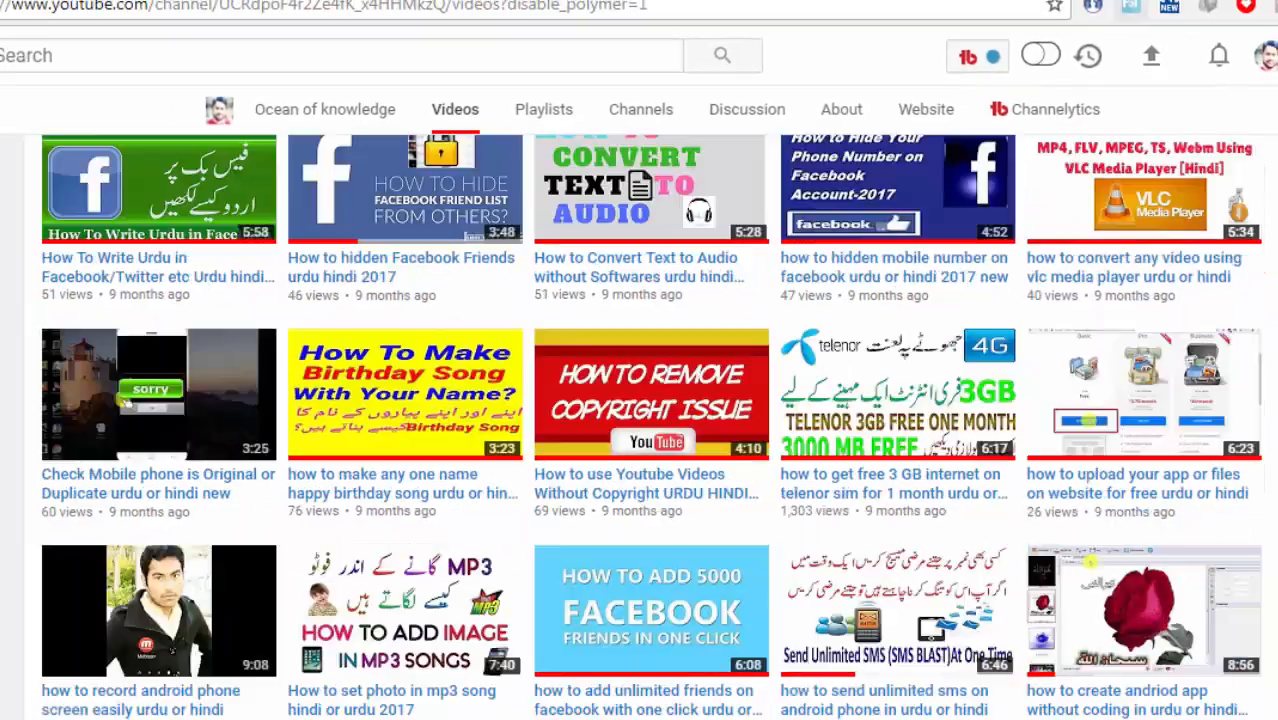
Step: Return to the beginning of the channel's Videos page and bring up the screen recorder window
scroll(1272, 118, up, 4)
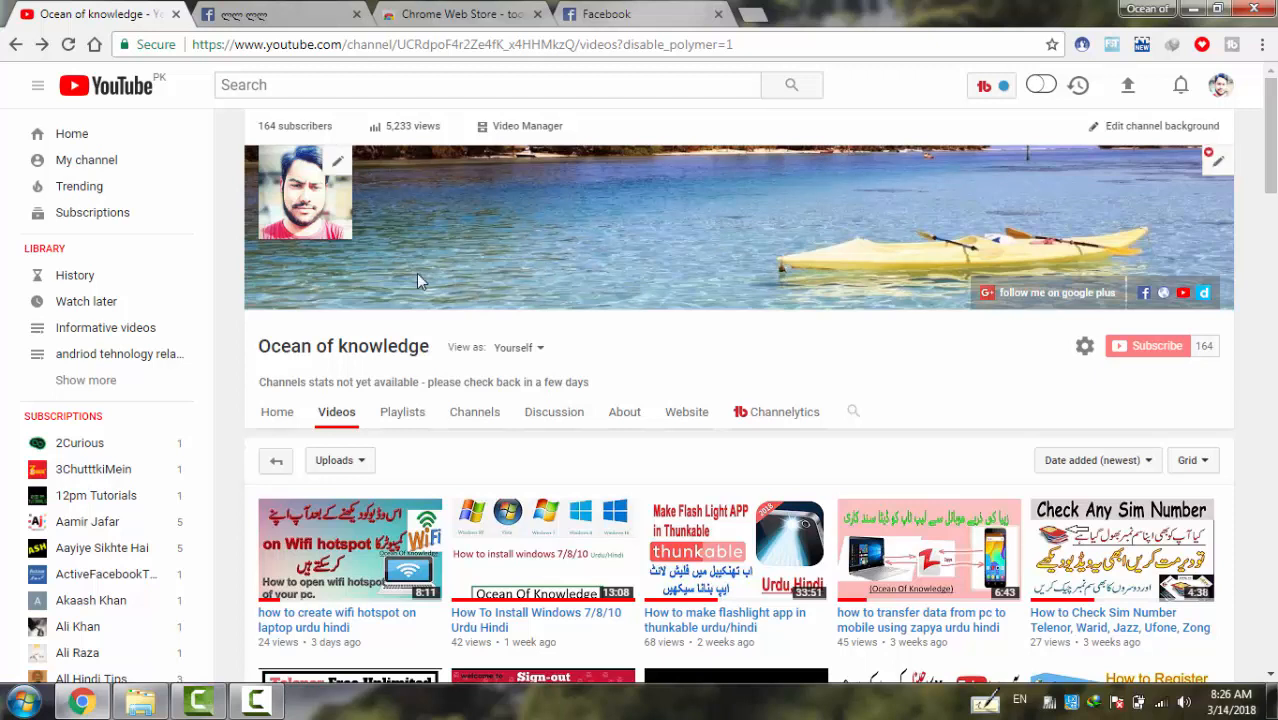
click(254, 702)
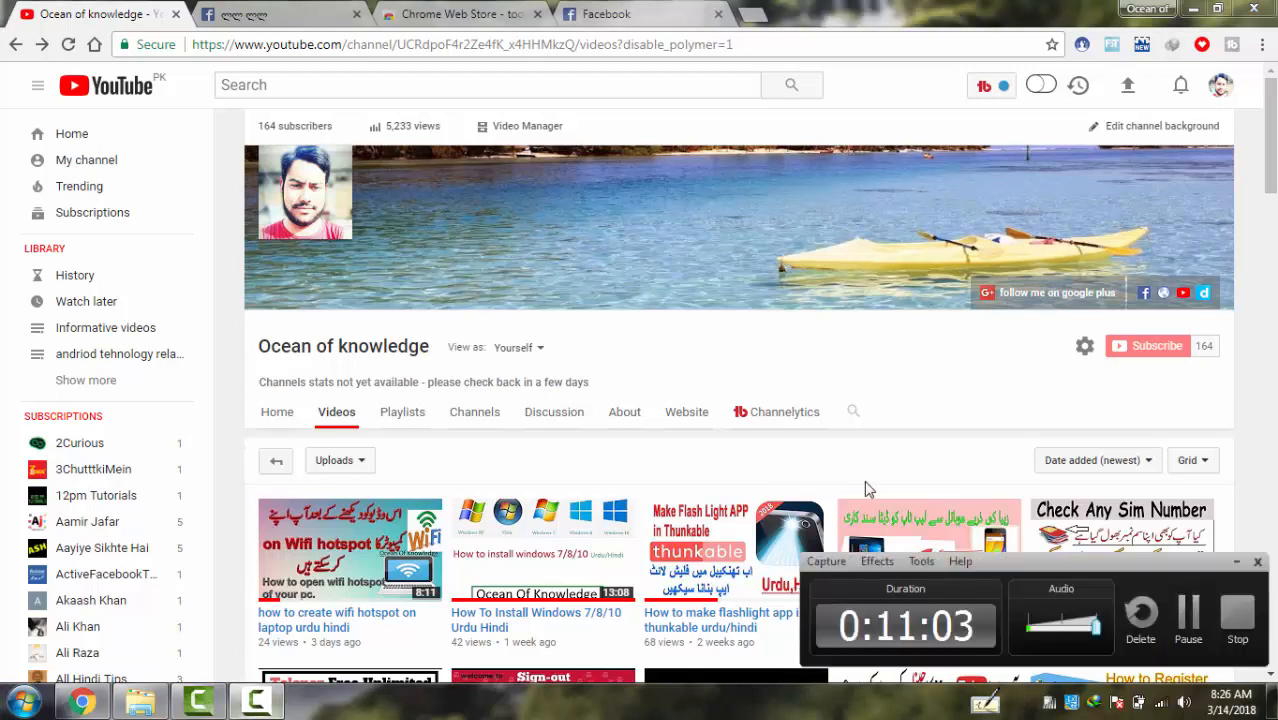